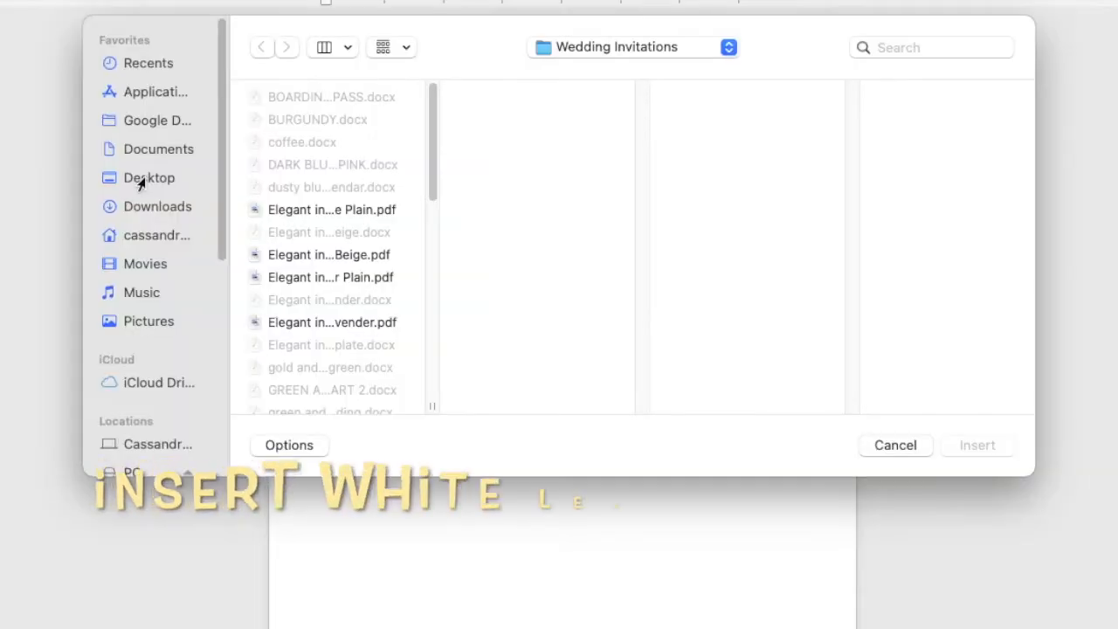
Insert WHITE LEAF WITH GOLD.jpg from the Desktop's WHITE LEAF WITH GOLD folder into the page.
{"action": "left_click", "coordinate": [142, 180]}
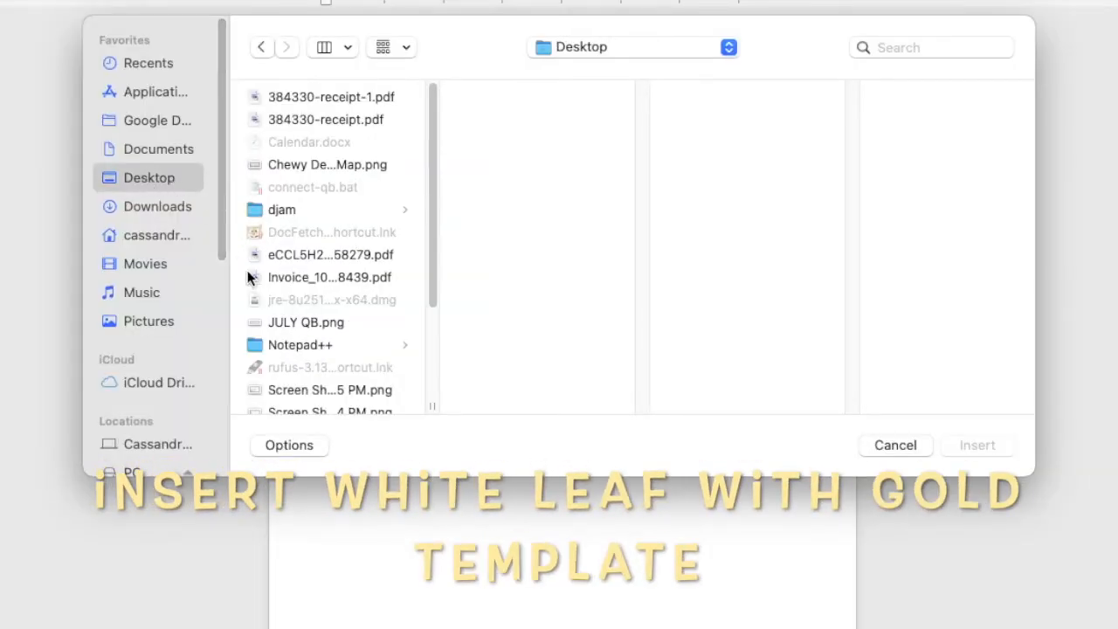
{"action": "scroll", "coordinate": [295, 293], "scroll_direction": "down", "scroll_amount": 5}
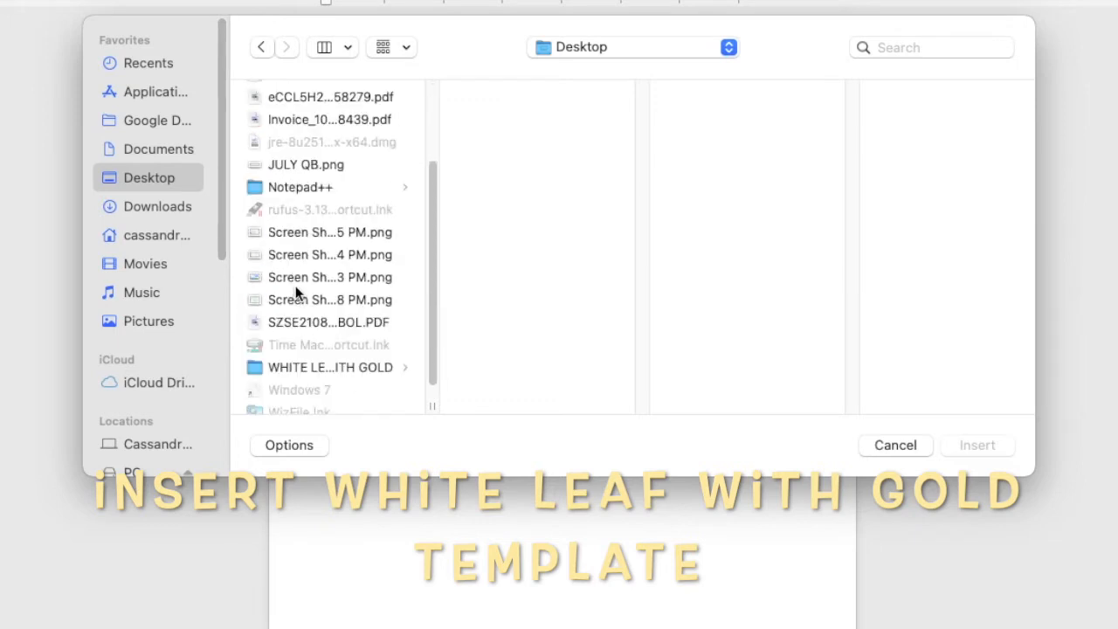
{"action": "left_click", "coordinate": [319, 346]}
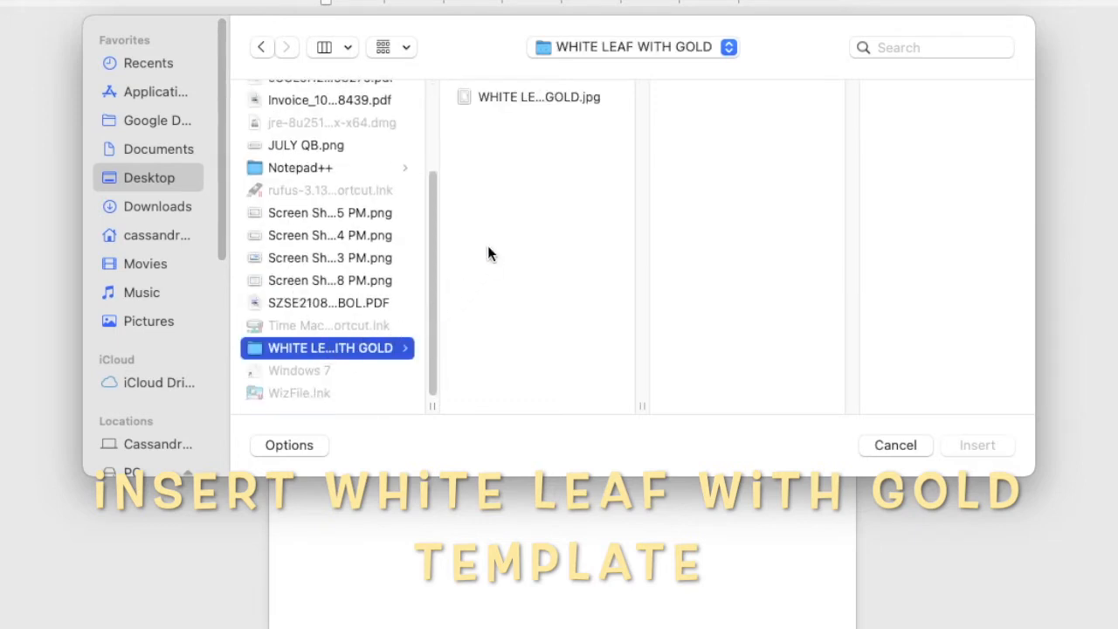
{"action": "left_click", "coordinate": [519, 98]}
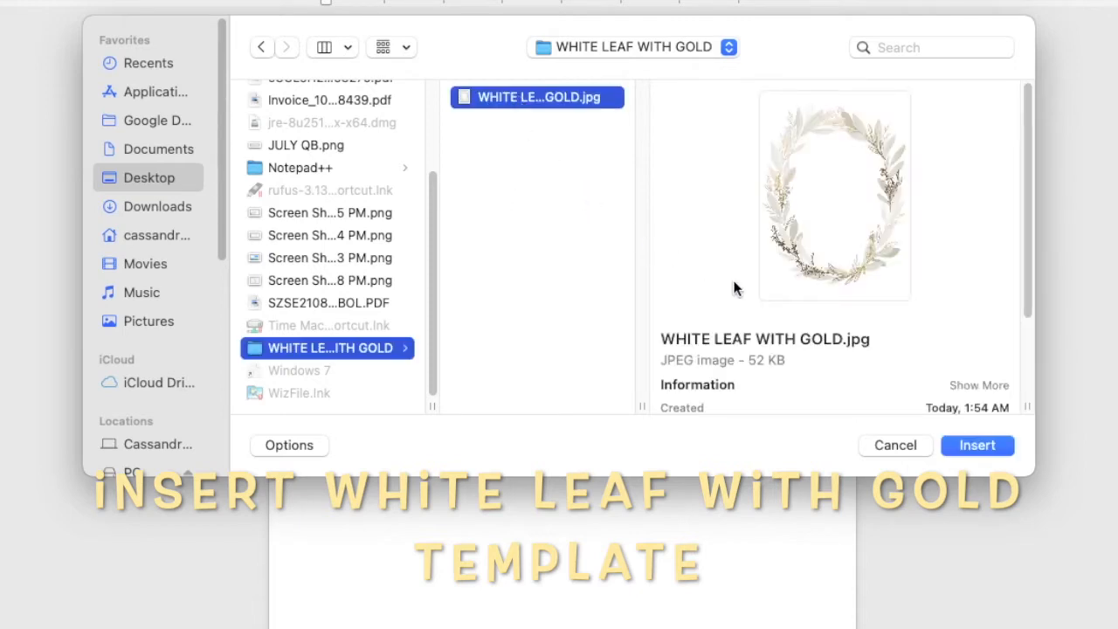
{"action": "left_click", "coordinate": [971, 449]}
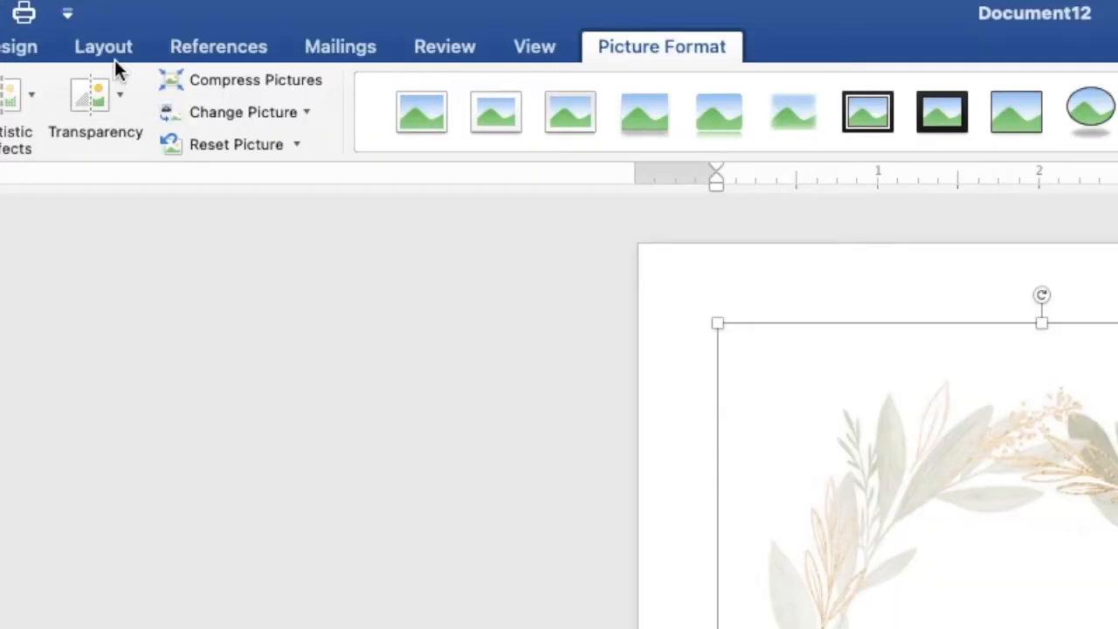
Set the wreath picture's text wrapping to Behind Text.
{"action": "left_click", "coordinate": [155, 19]}
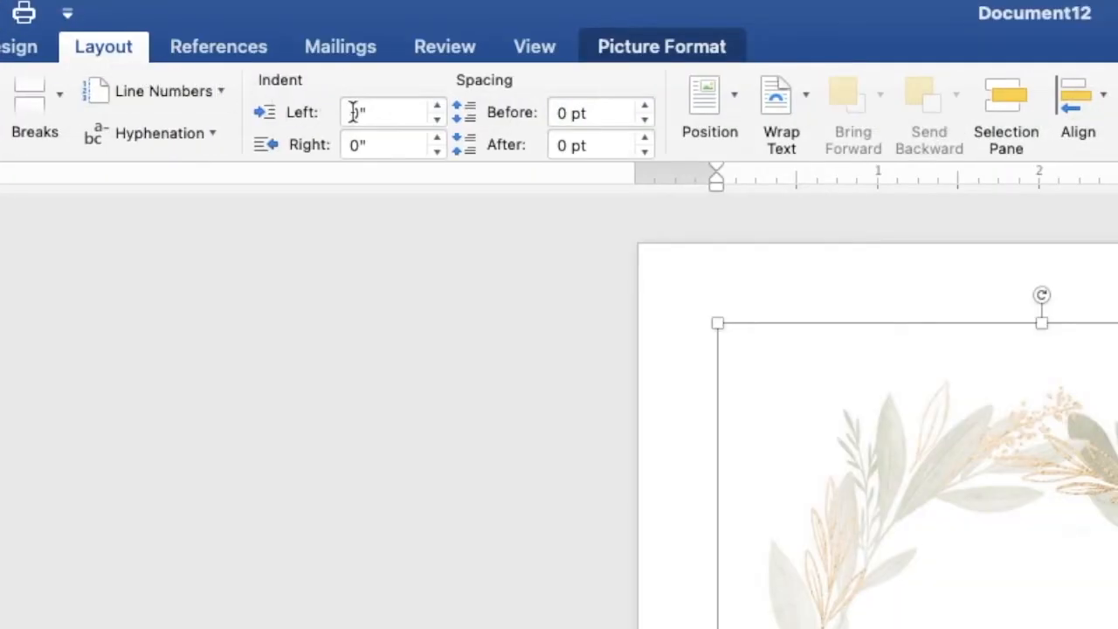
{"action": "left_click", "coordinate": [789, 102]}
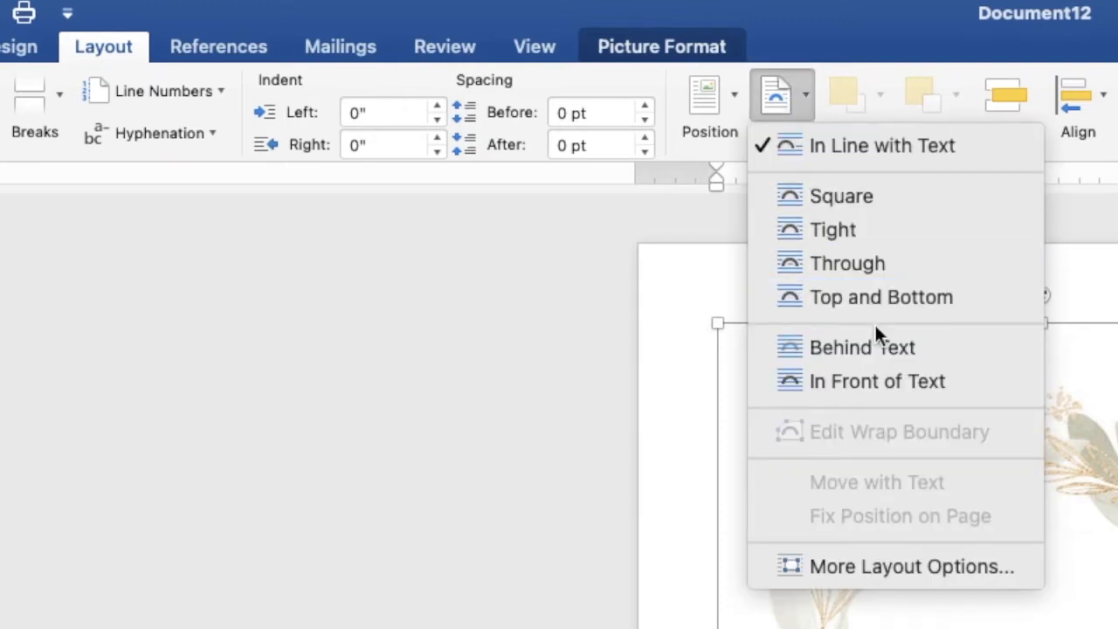
{"action": "left_click", "coordinate": [876, 344]}
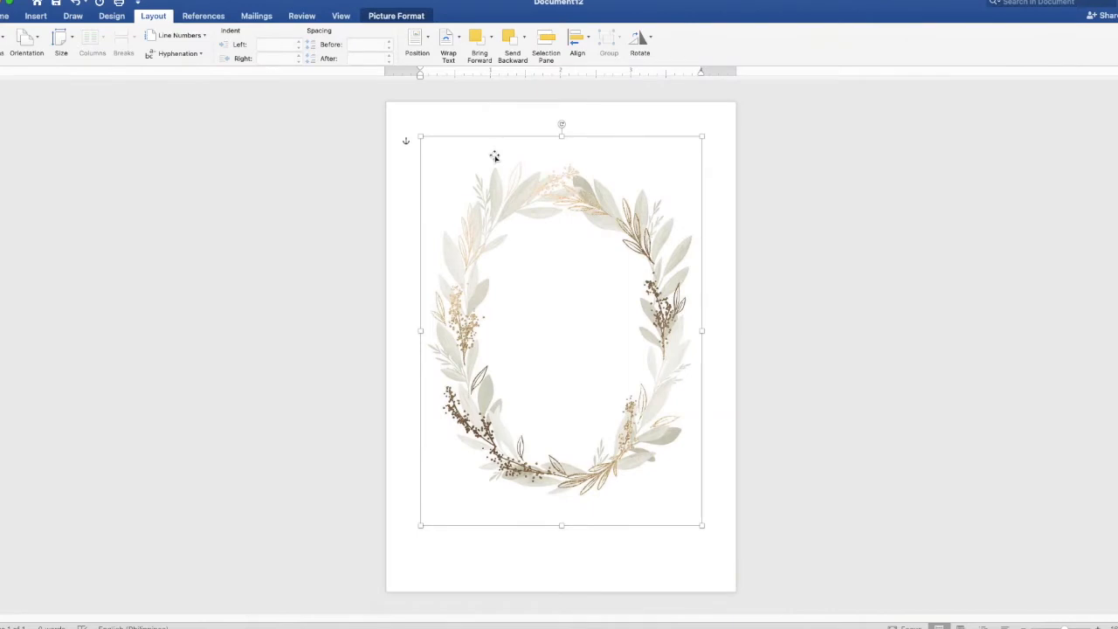
Move the wreath to the top-left and enlarge it to about 6.05" by 7" to cover the page.
{"action": "left_click_drag", "start_coordinate": [493, 154], "coordinate": [459, 118]}
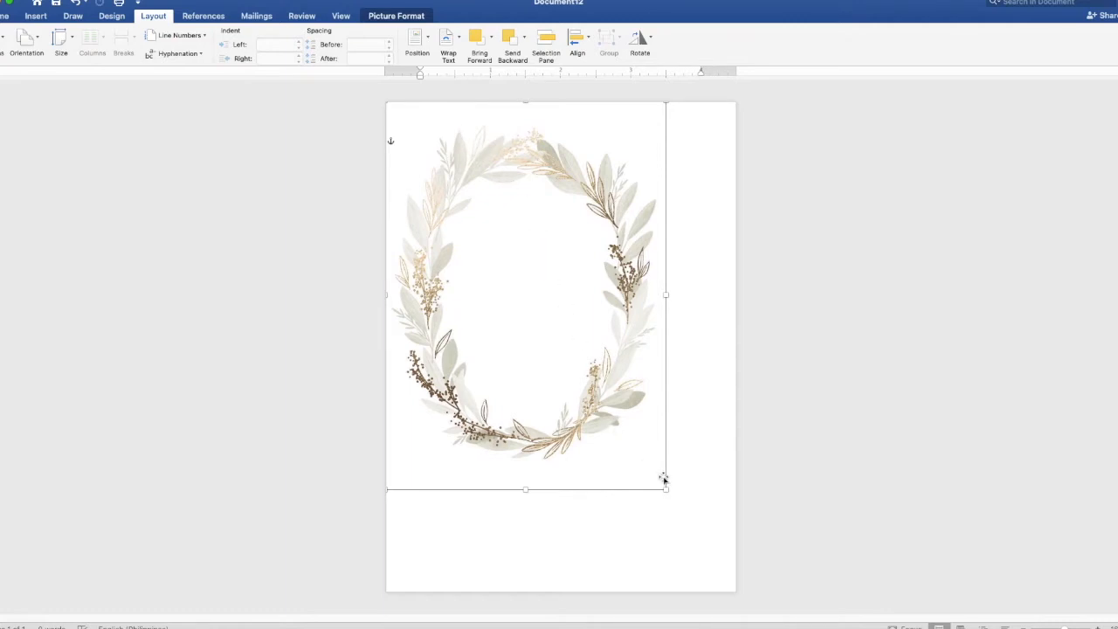
{"action": "left_click_drag", "start_coordinate": [665, 491], "coordinate": [740, 591]}
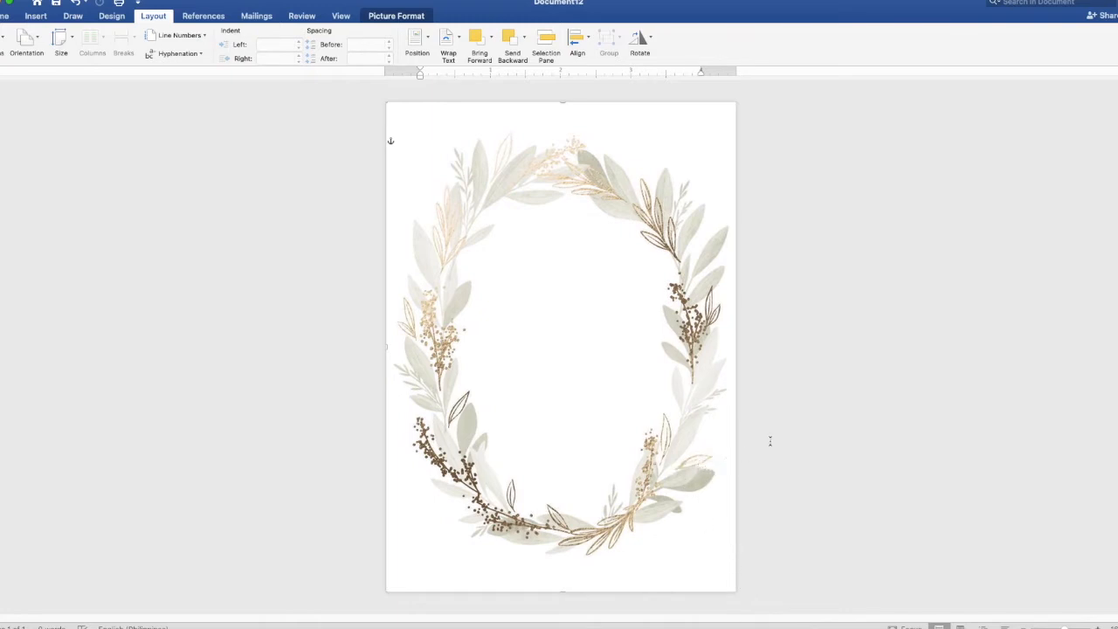
{"action": "left_click", "coordinate": [918, 377]}
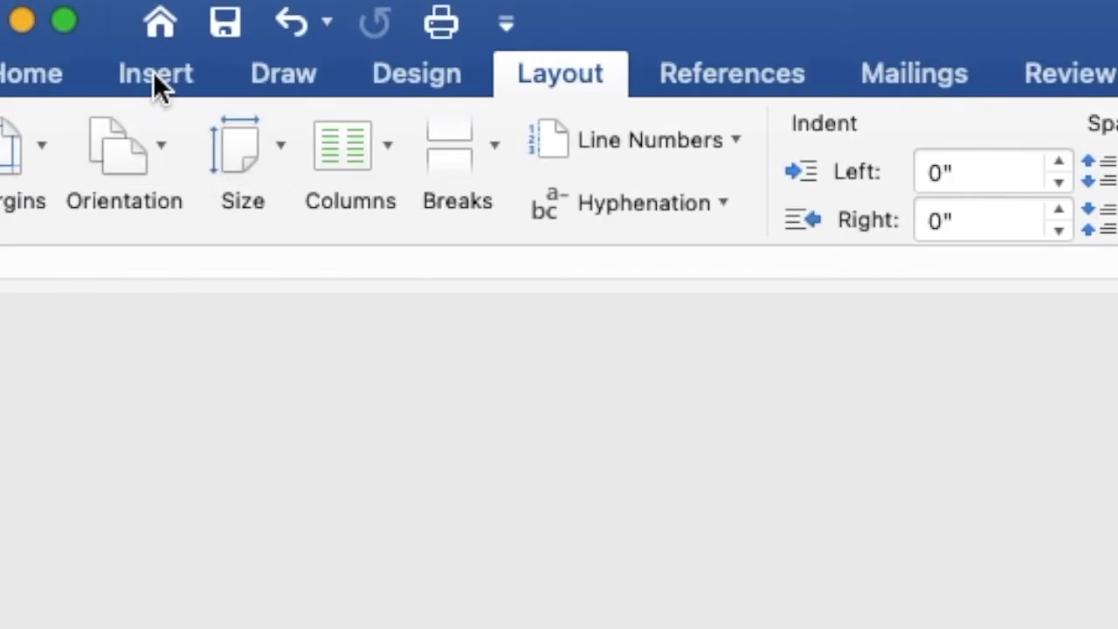
Draw a rectangle about 3.41" by 4.17" across the centre of the wreath.
{"action": "left_click", "coordinate": [39, 17]}
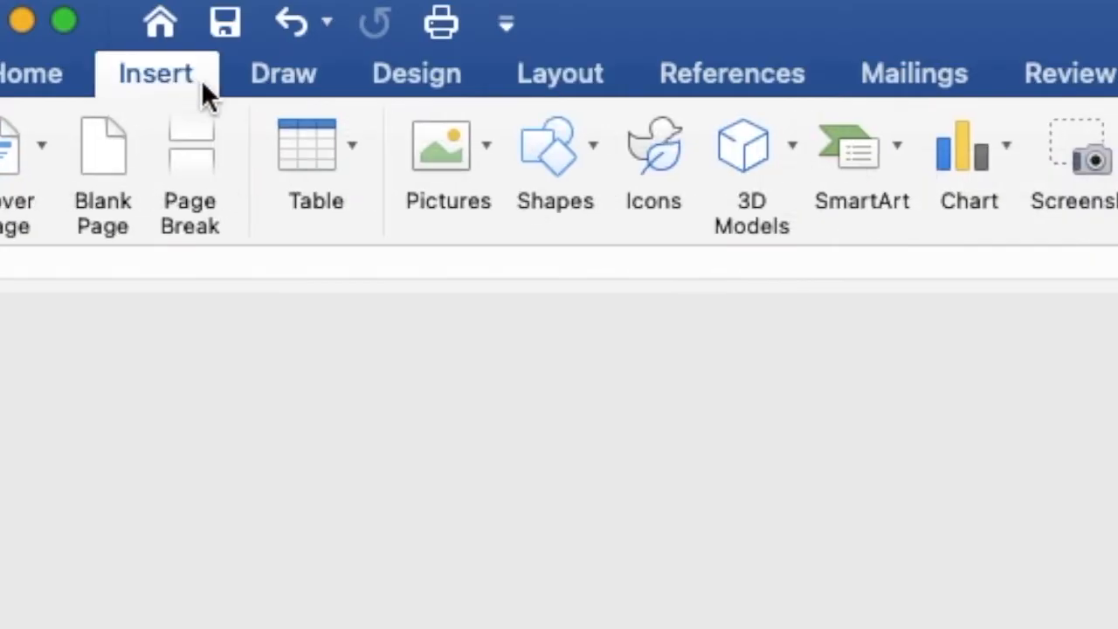
{"action": "left_click", "coordinate": [570, 150]}
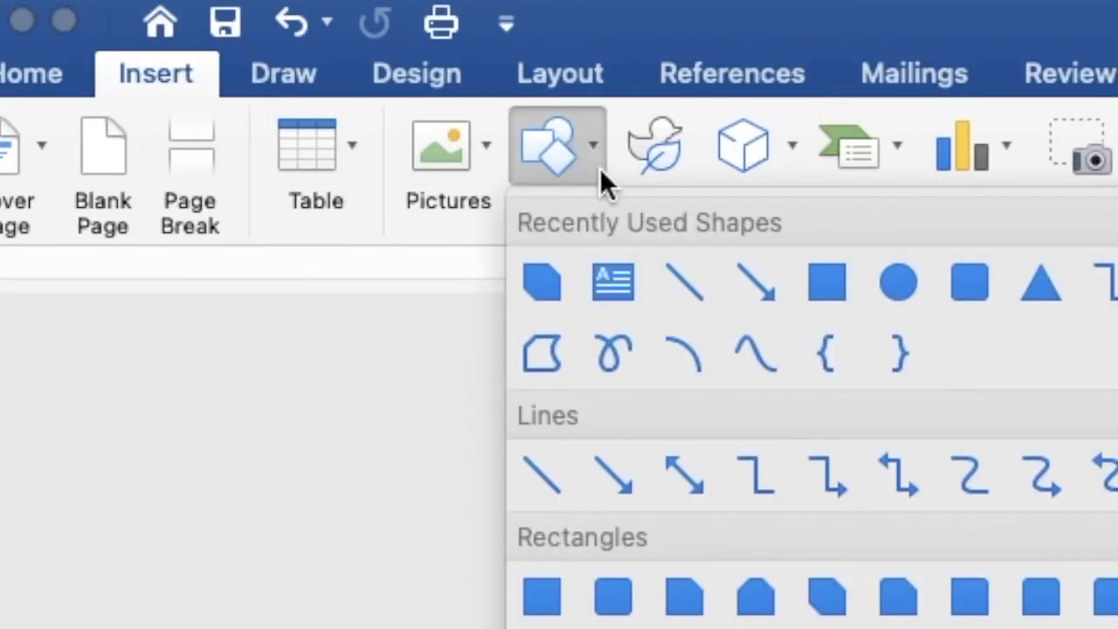
{"action": "left_click", "coordinate": [805, 278]}
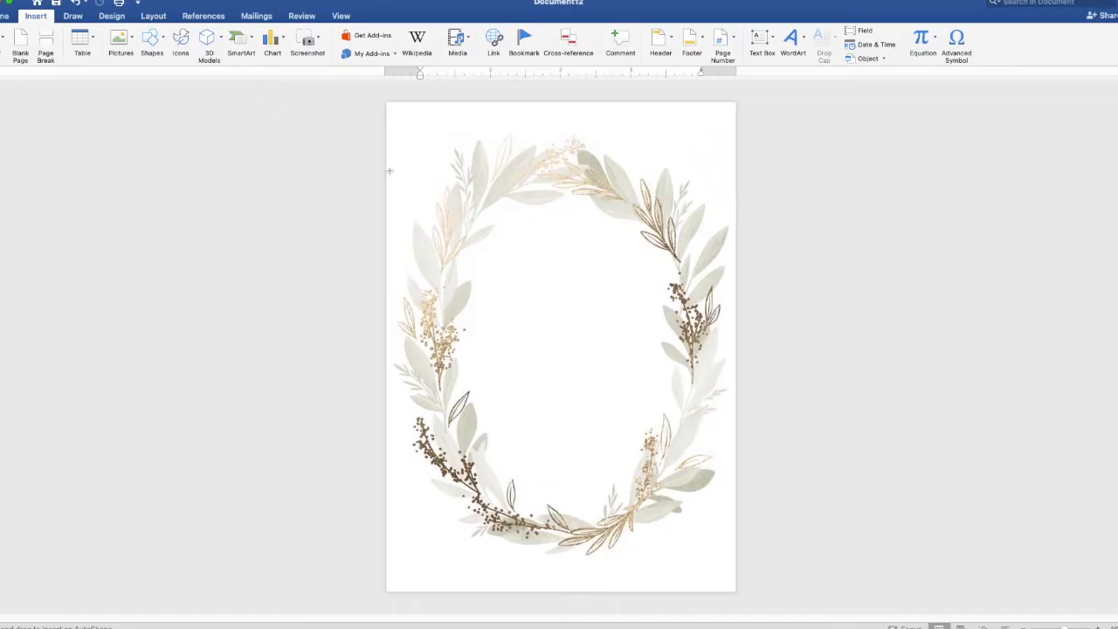
{"action": "left_click_drag", "start_coordinate": [446, 188], "coordinate": [686, 480]}
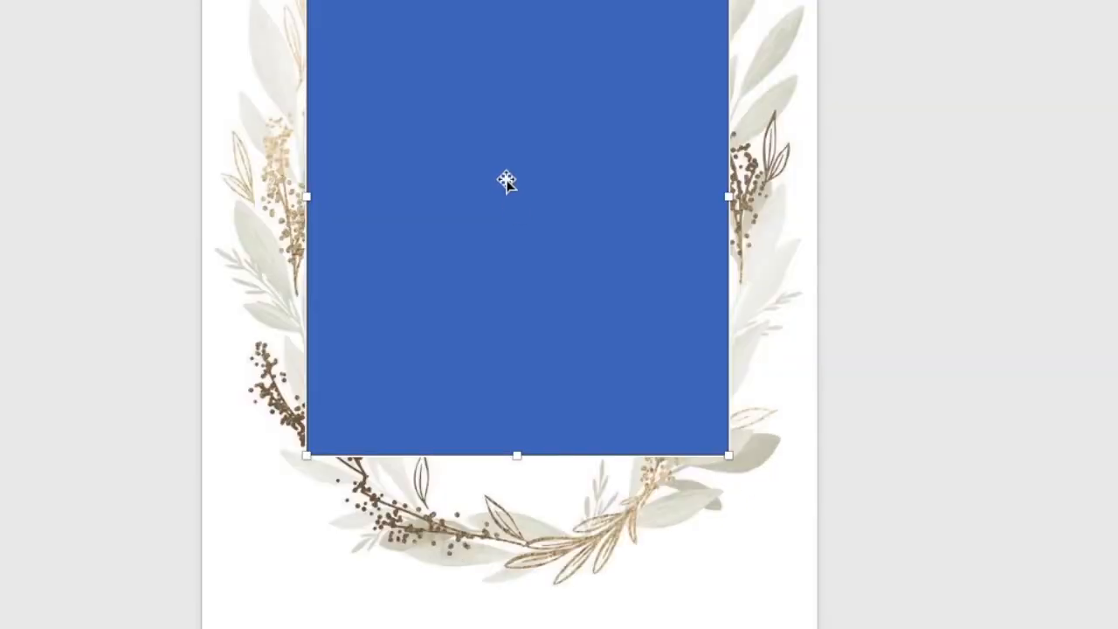
Use Add Text on the rectangle and place the cursor inside it for typing.
{"action": "right_click", "coordinate": [507, 181]}
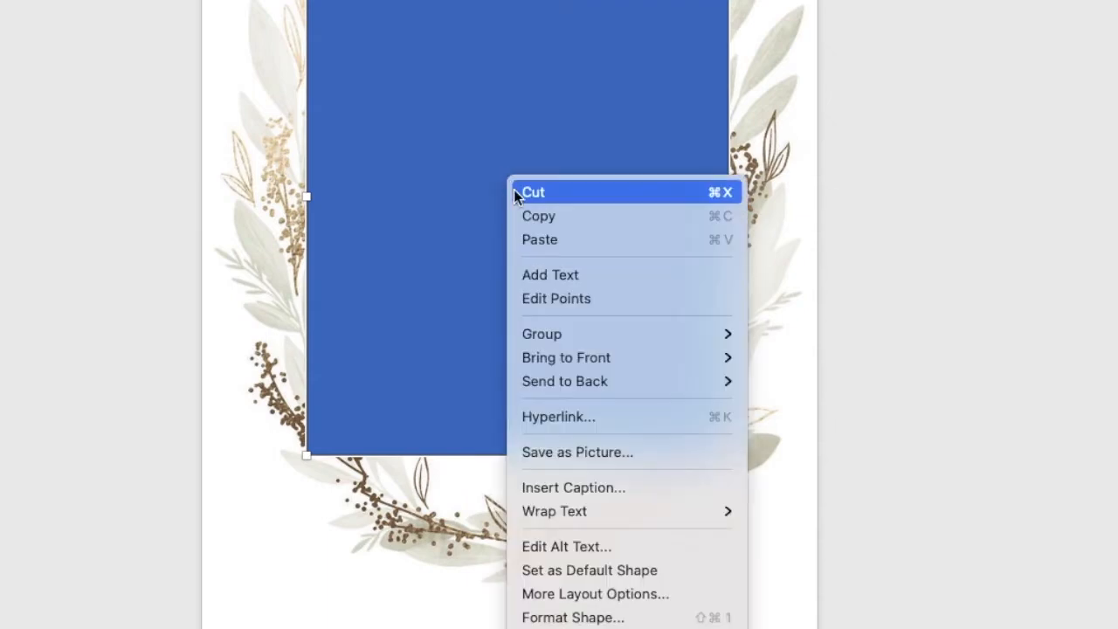
{"action": "left_click", "coordinate": [540, 274]}
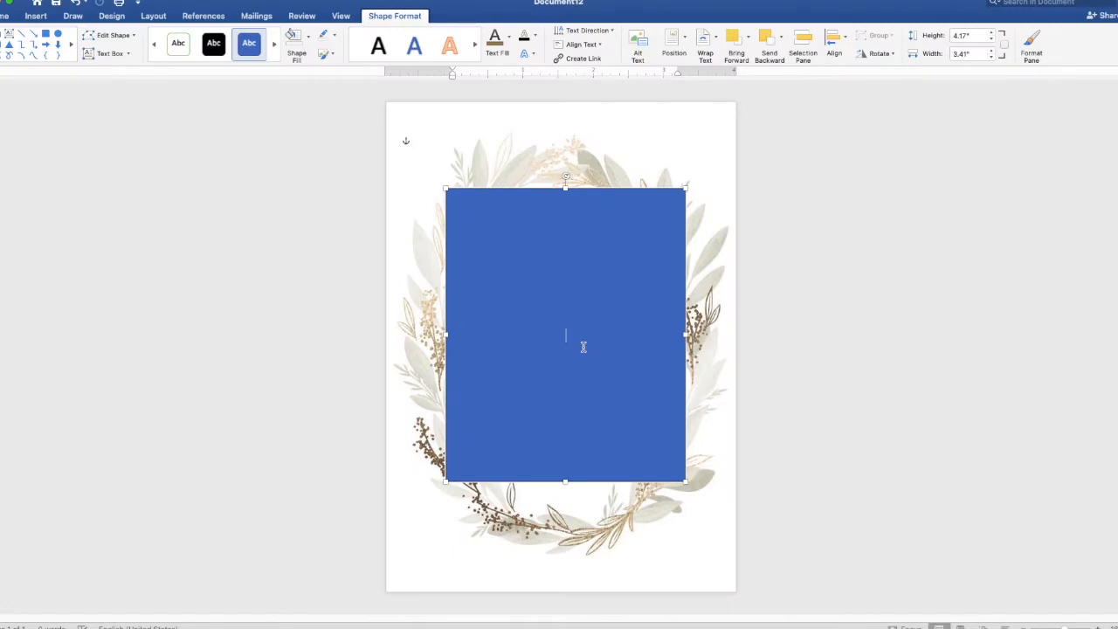
{"action": "scroll", "coordinate": [584, 347], "scroll_direction": "up", "scroll_amount": 5}
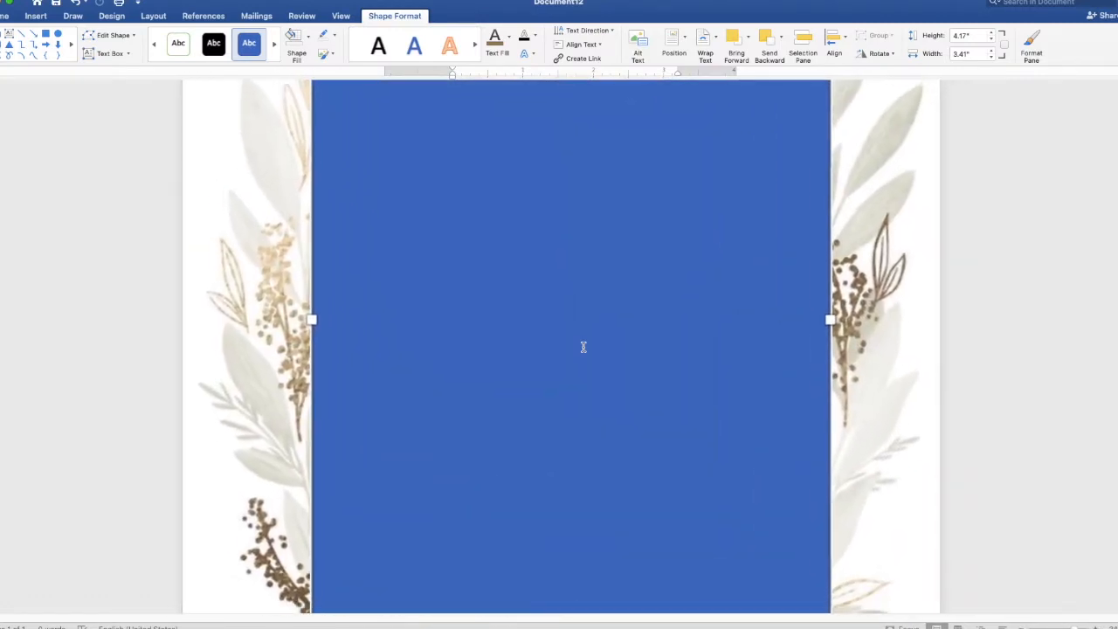
{"action": "scroll", "coordinate": [583, 347], "scroll_direction": "down", "scroll_amount": 3}
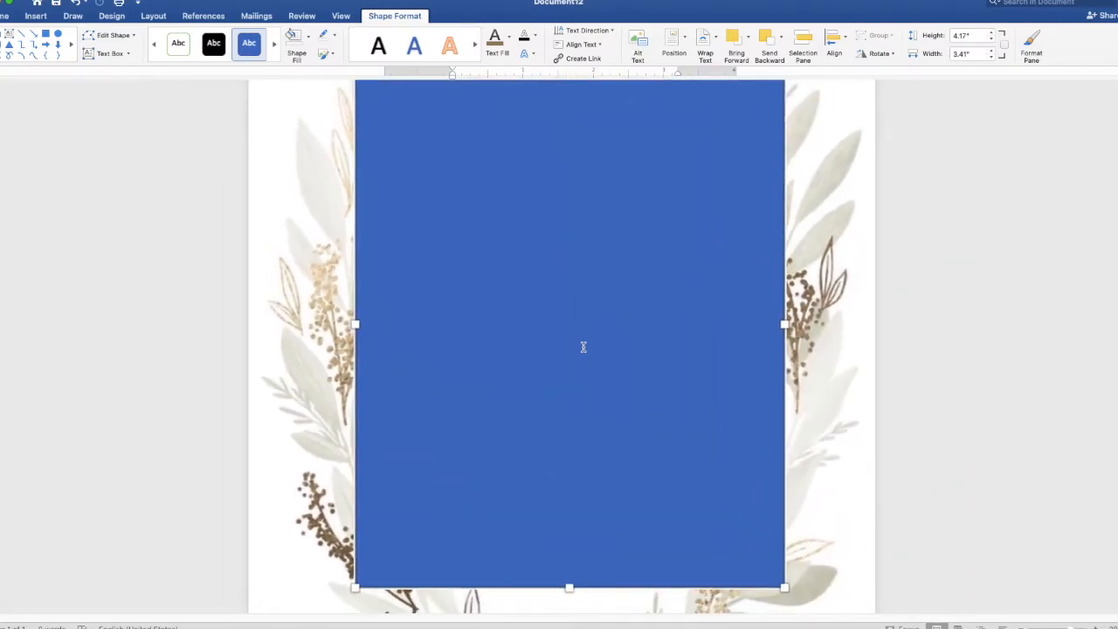
{"action": "scroll", "coordinate": [584, 346], "scroll_direction": "up", "scroll_amount": 1}
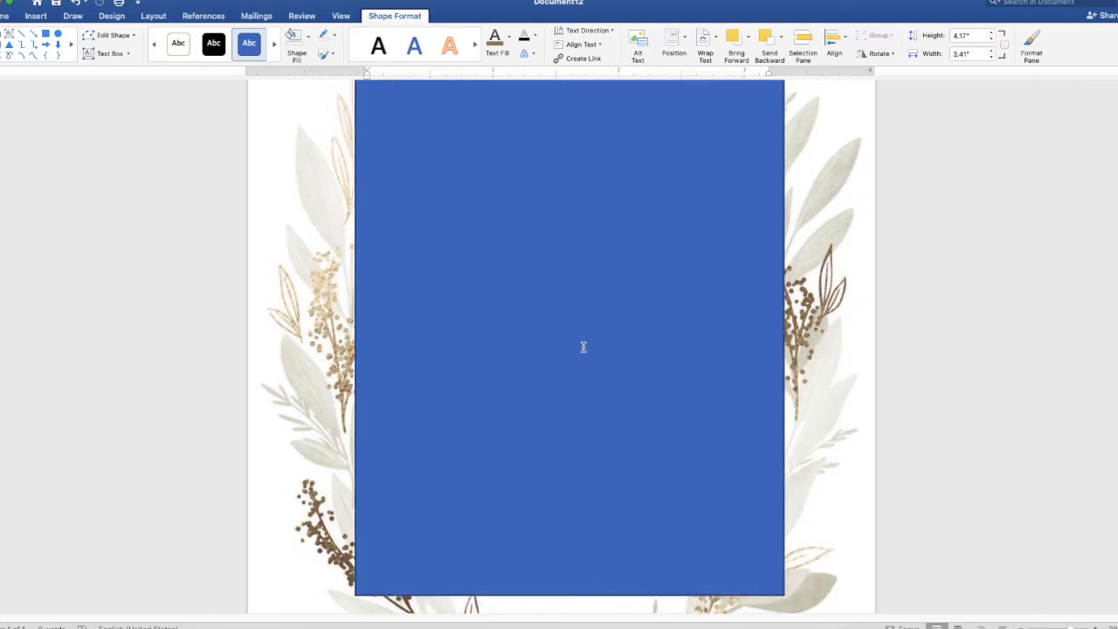
{"action": "left_click", "coordinate": [584, 346]}
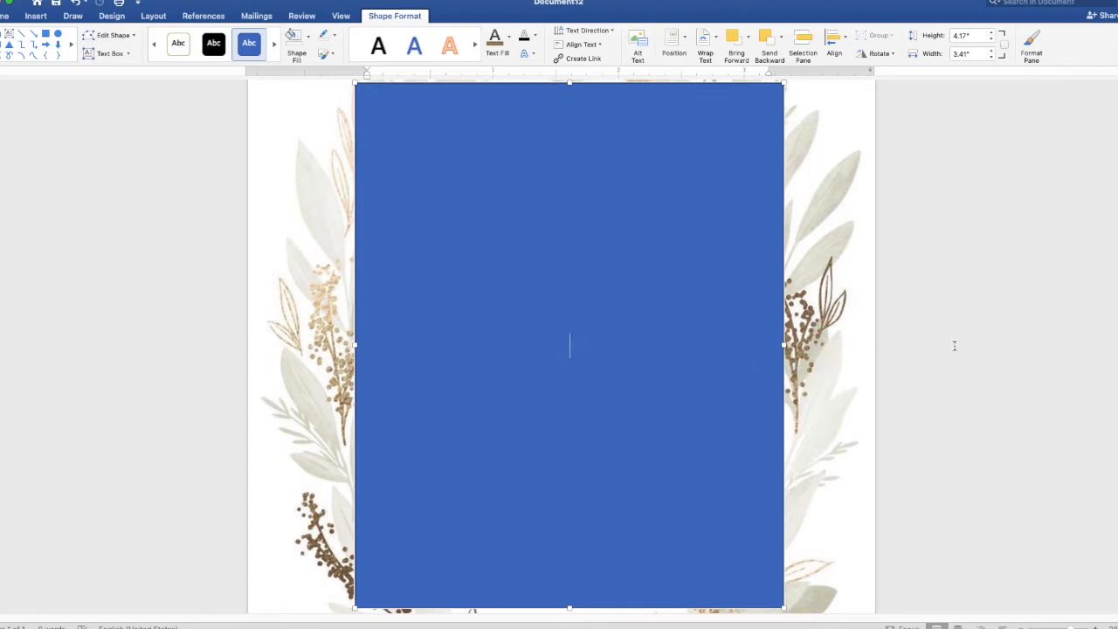
Type the heading 'TOGETHER WITH THEIR FAMILIES' followed by a blank line.
{"action": "type", "text": "TOGETH"}
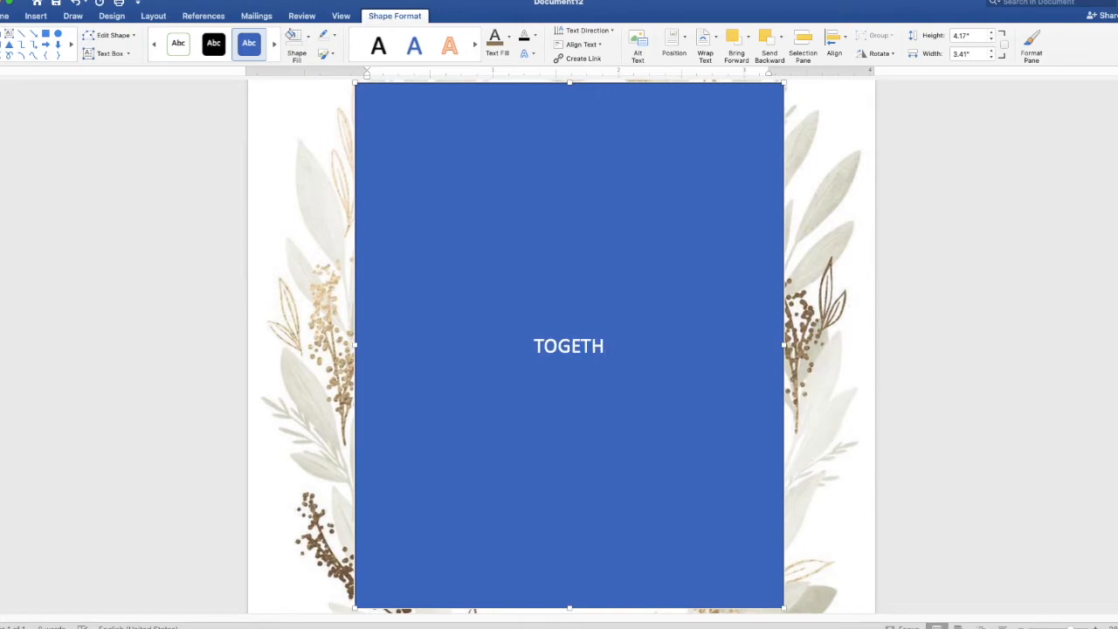
{"action": "type", "text": "ER WI"}
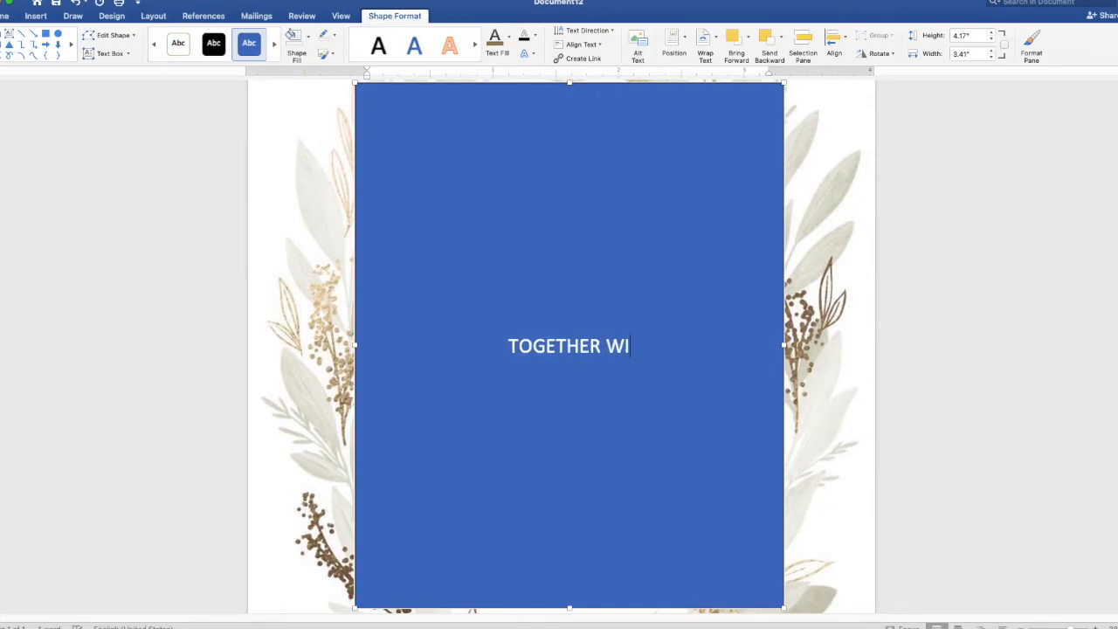
{"action": "type", "text": "TH THJ"}
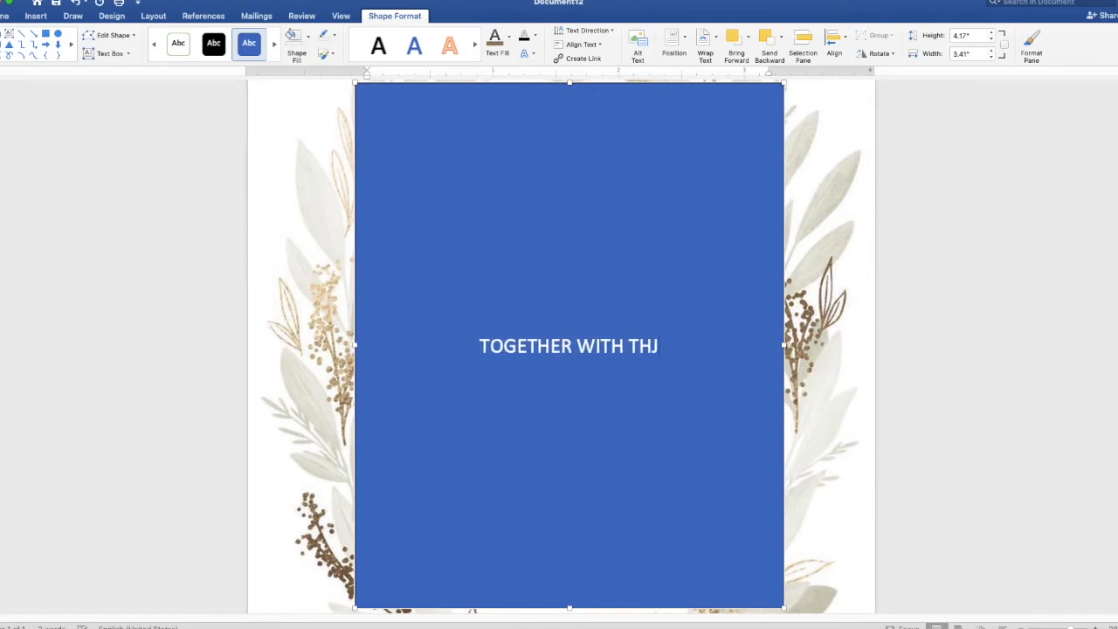
{"action": "key", "text": "BackSpace"}
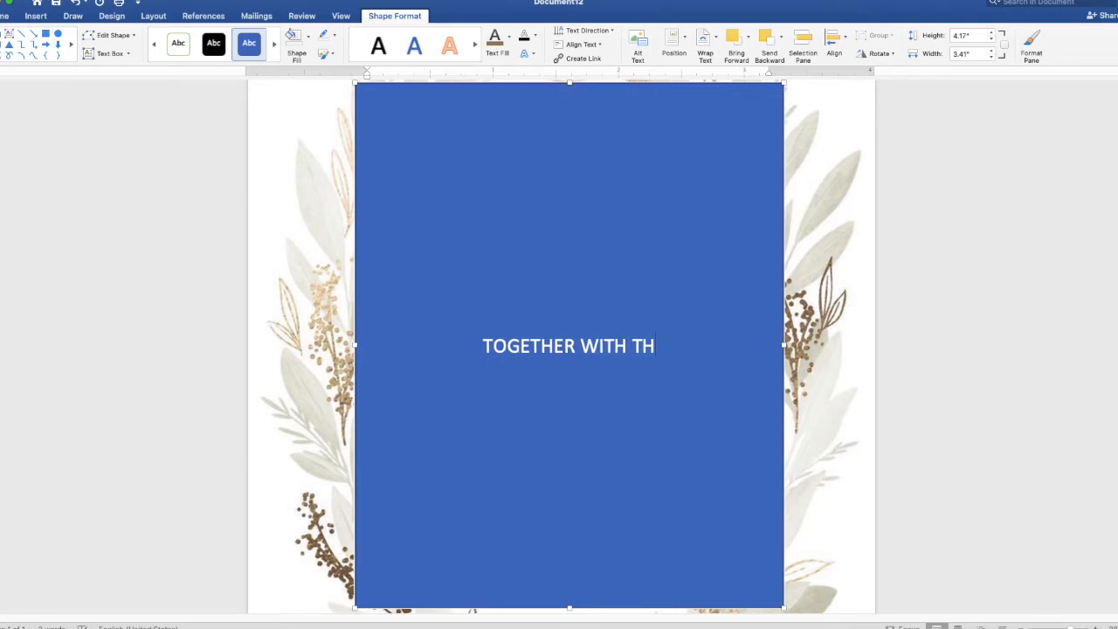
{"action": "type", "text": "EIR"}
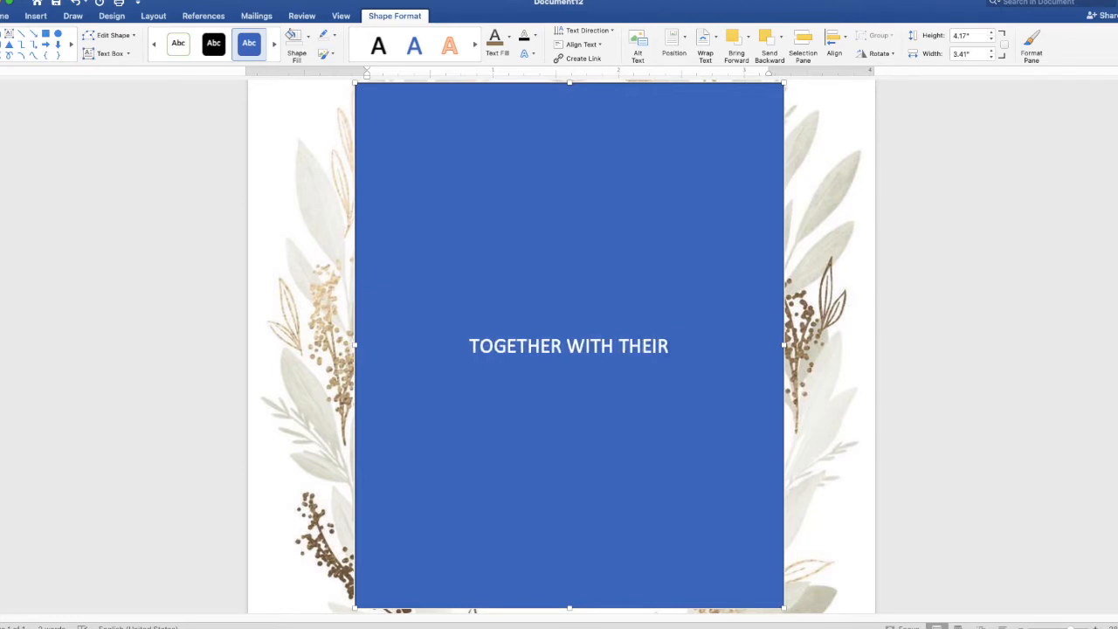
{"action": "type", "text": " FAMILIES"}
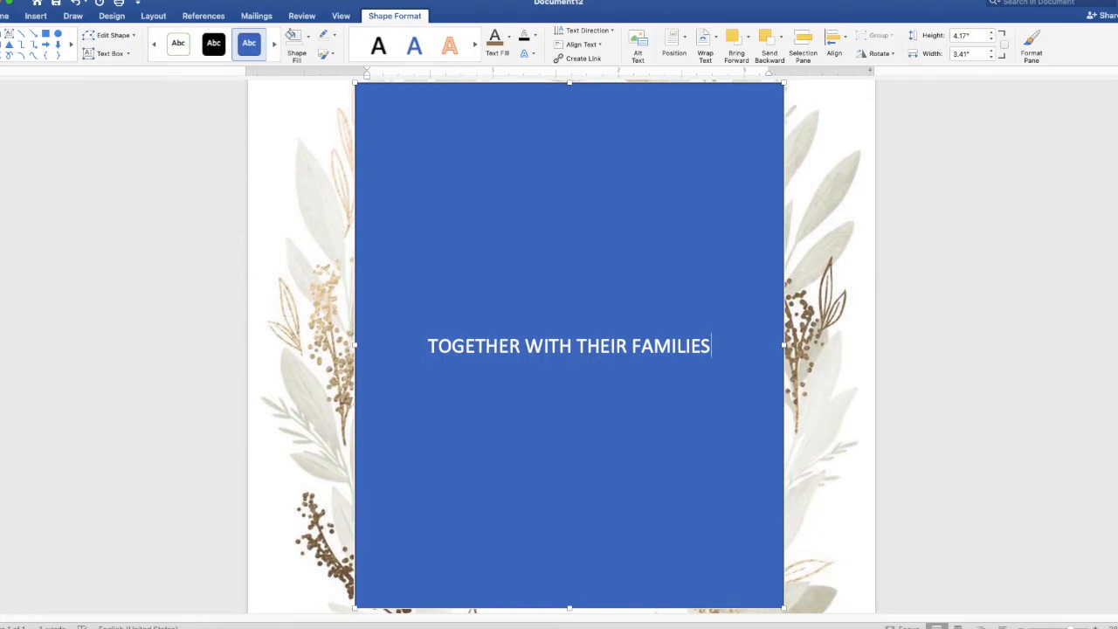
{"action": "key", "text": "Return"}
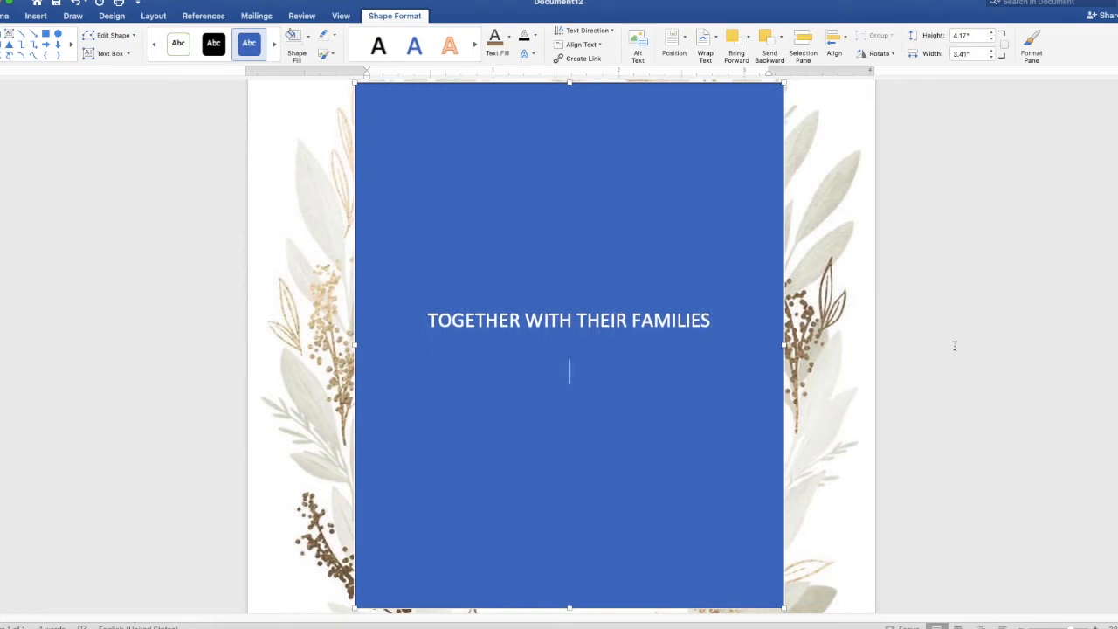
{"action": "key", "text": "Return"}
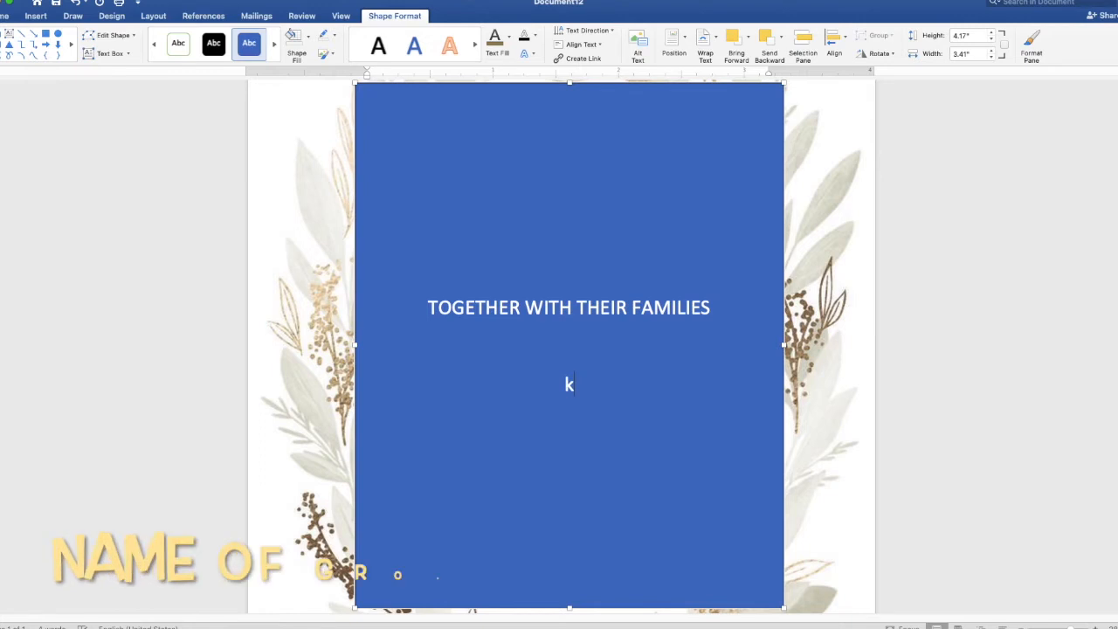
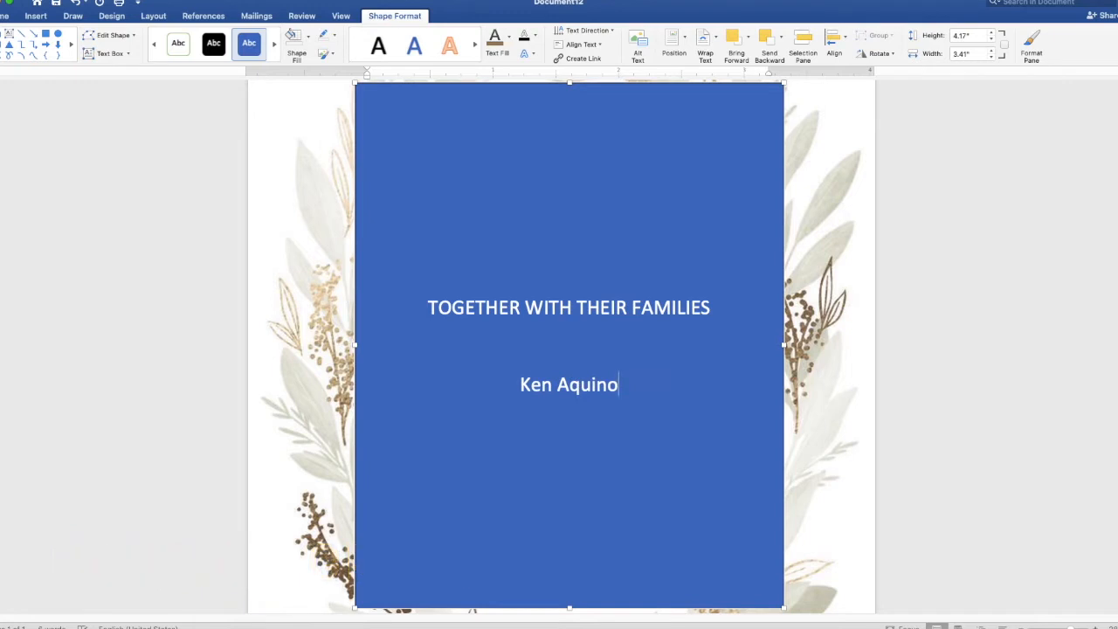
Add the groom's name, 'AND', and the bride's name on separate lines.
{"action": "key", "text": "Return"}
{"action": "type", "text": "AND"}
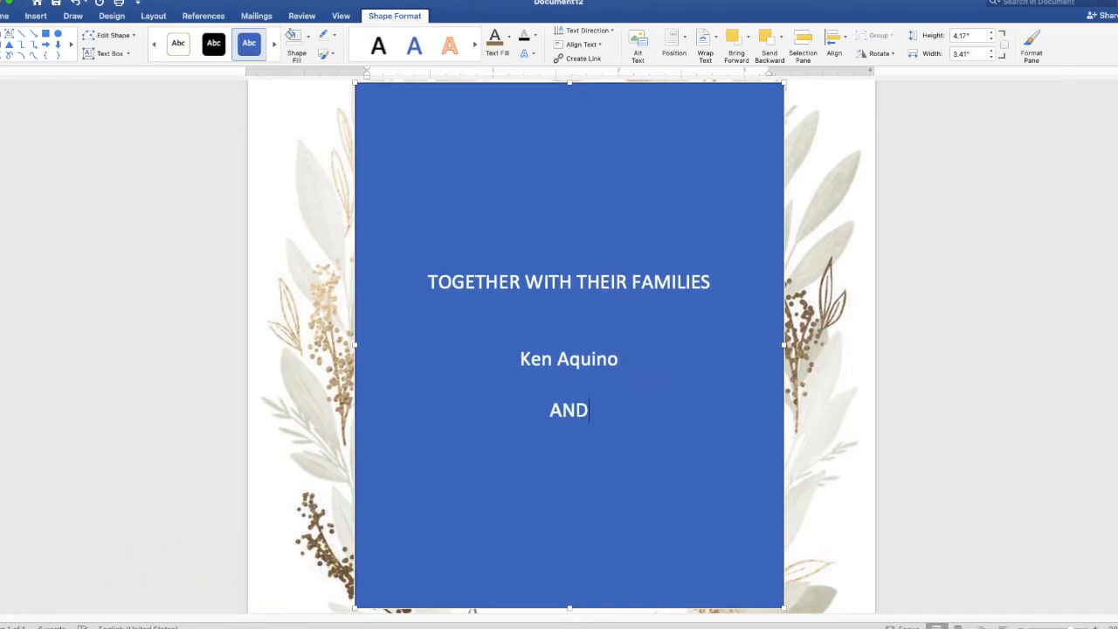
{"action": "key", "text": "Return"}
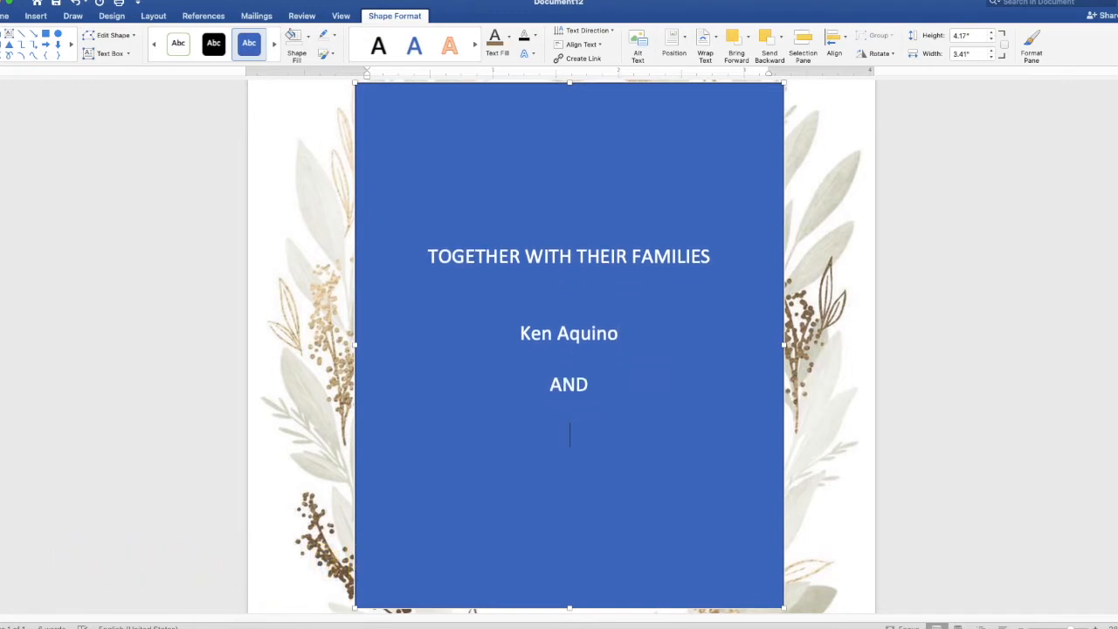
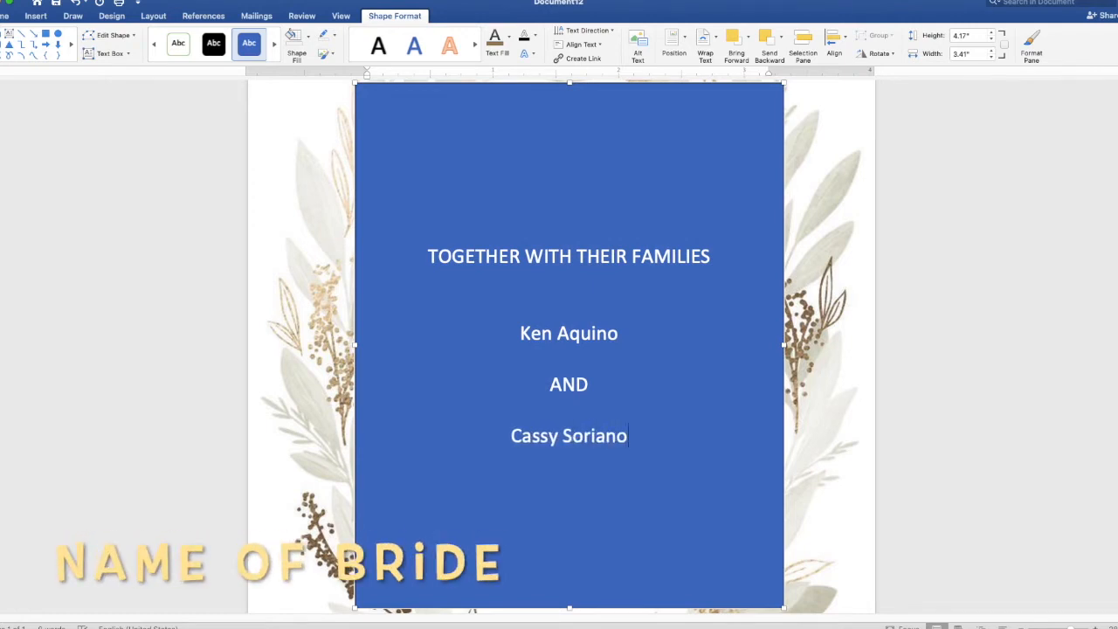
{"action": "key", "text": "Return"}
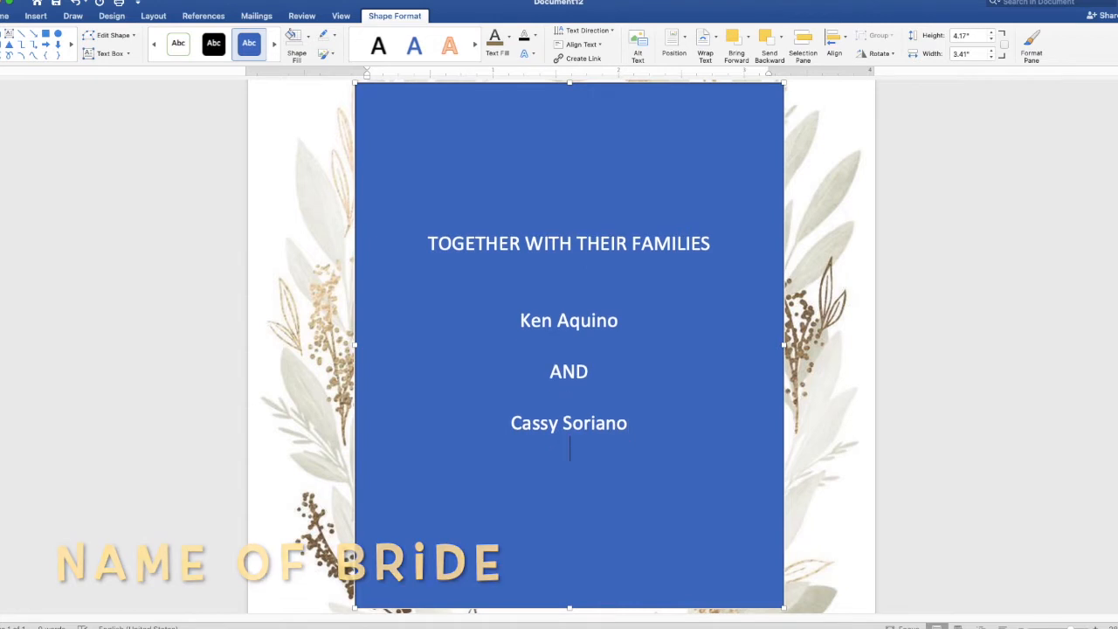
Add 'INVITE YOU TO CELEBRATE THEIR WEDDING' and the date 'SUNDAY, NOVEMBER 21, 2021'.
{"action": "type", "text": "IN"}
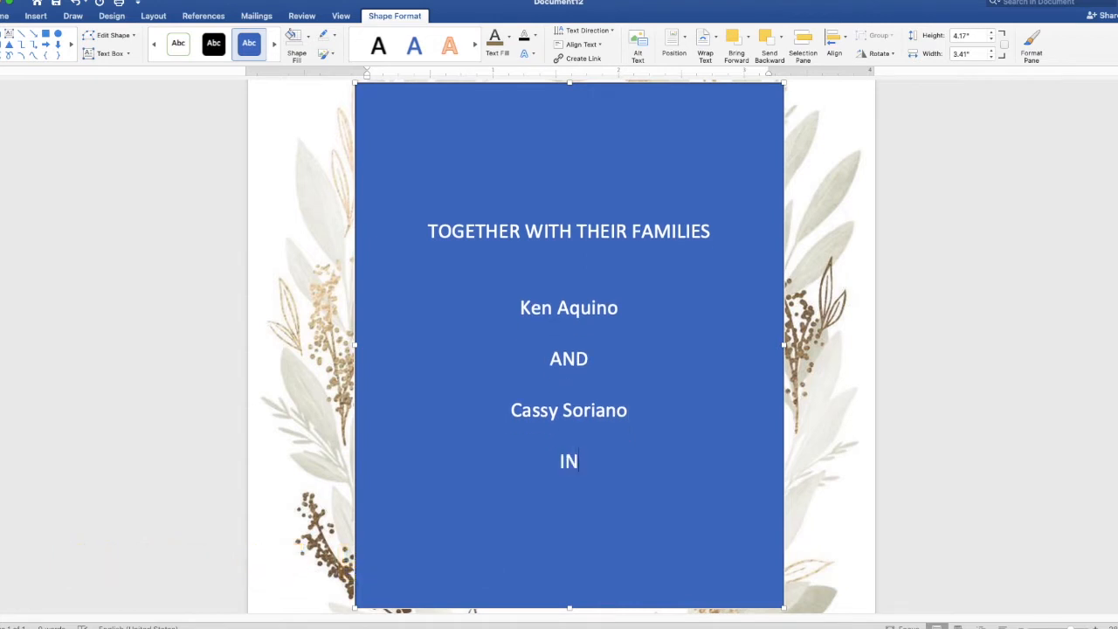
{"action": "type", "text": "VITE YO"}
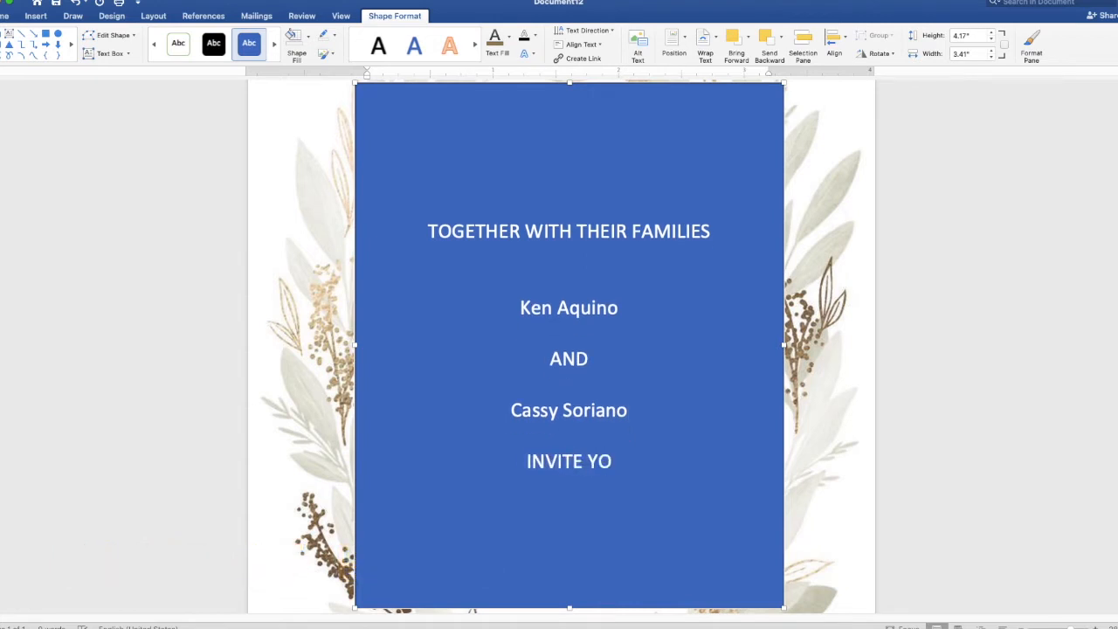
{"action": "type", "text": "U TO CELEBRATE"}
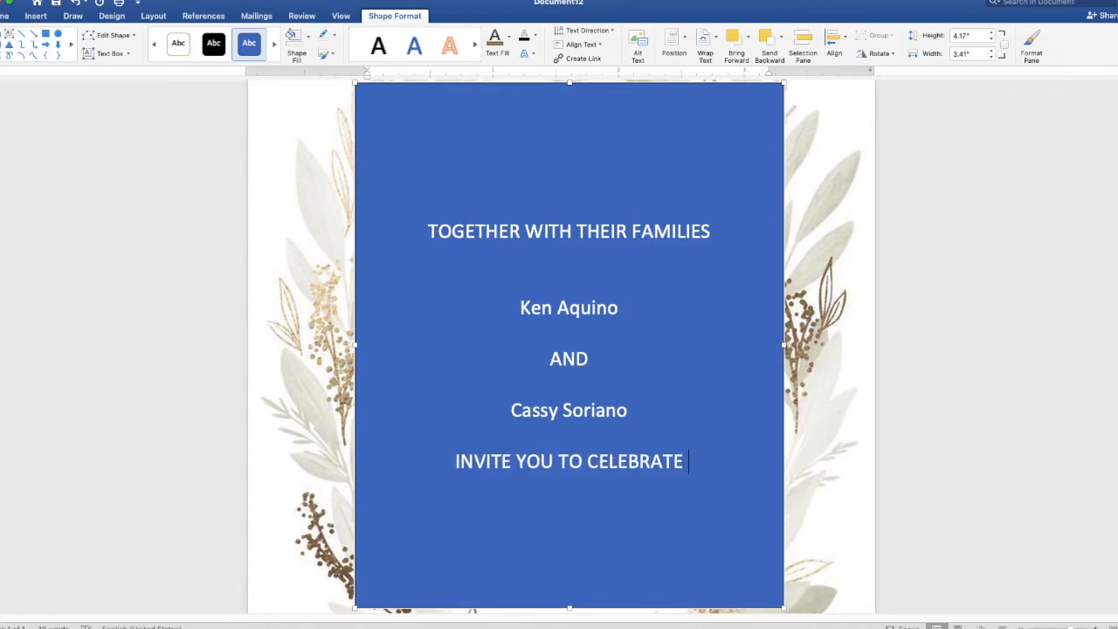
{"action": "type", "text": " THEIR"}
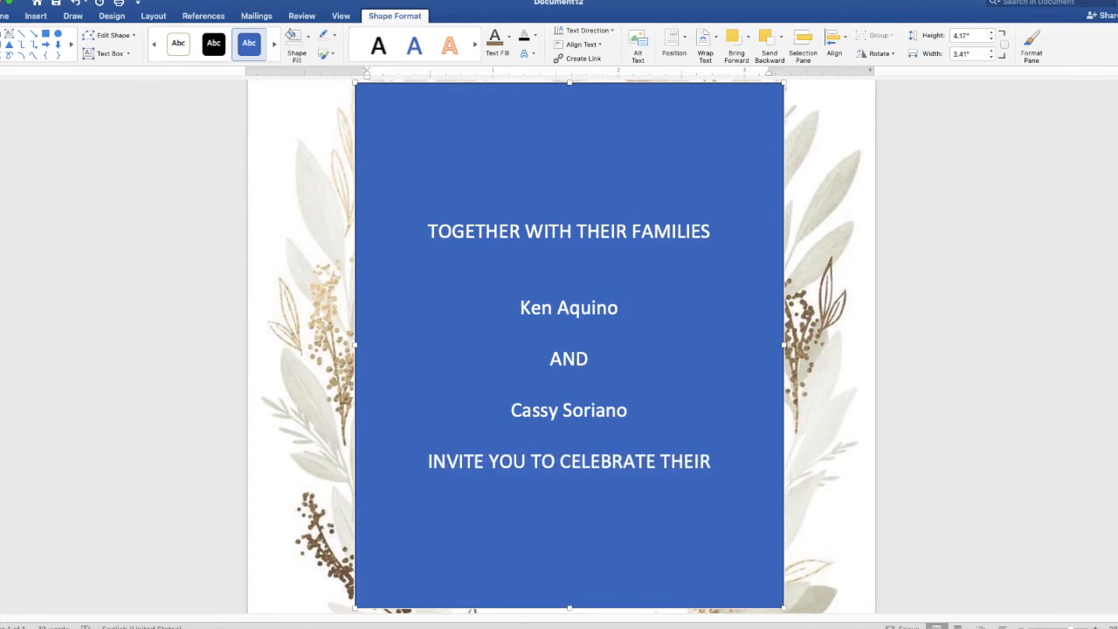
{"action": "type", "text": " WEDDING"}
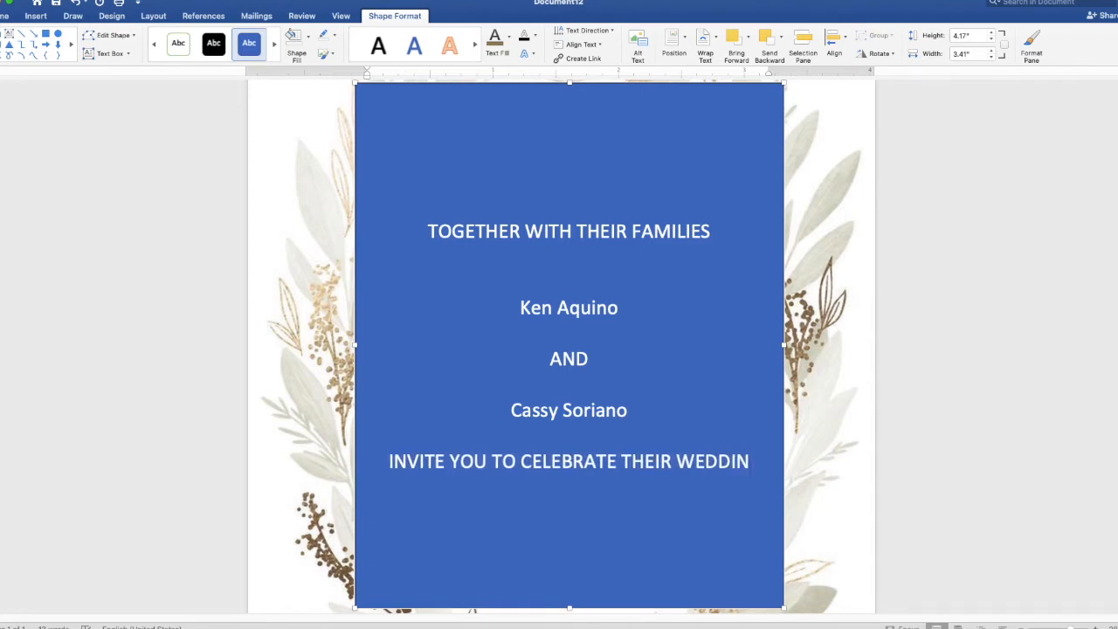
{"action": "key", "text": "Return"}
{"action": "key", "text": "Return"}
{"action": "key", "text": "Return"}
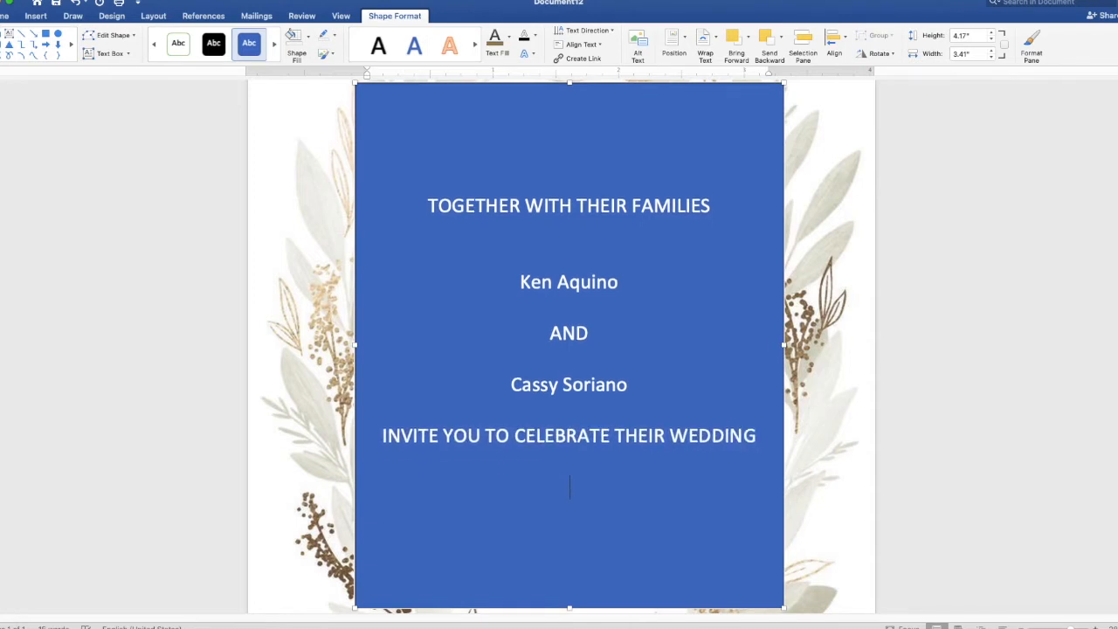
{"action": "type", "text": "SUNDAY"}
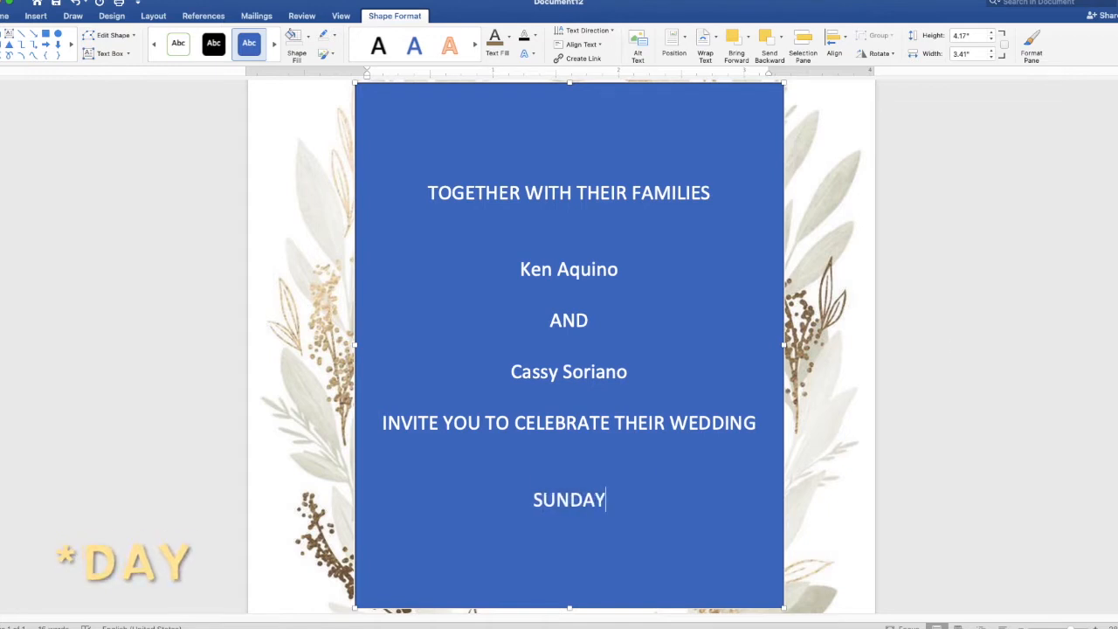
{"action": "type", "text": ","}
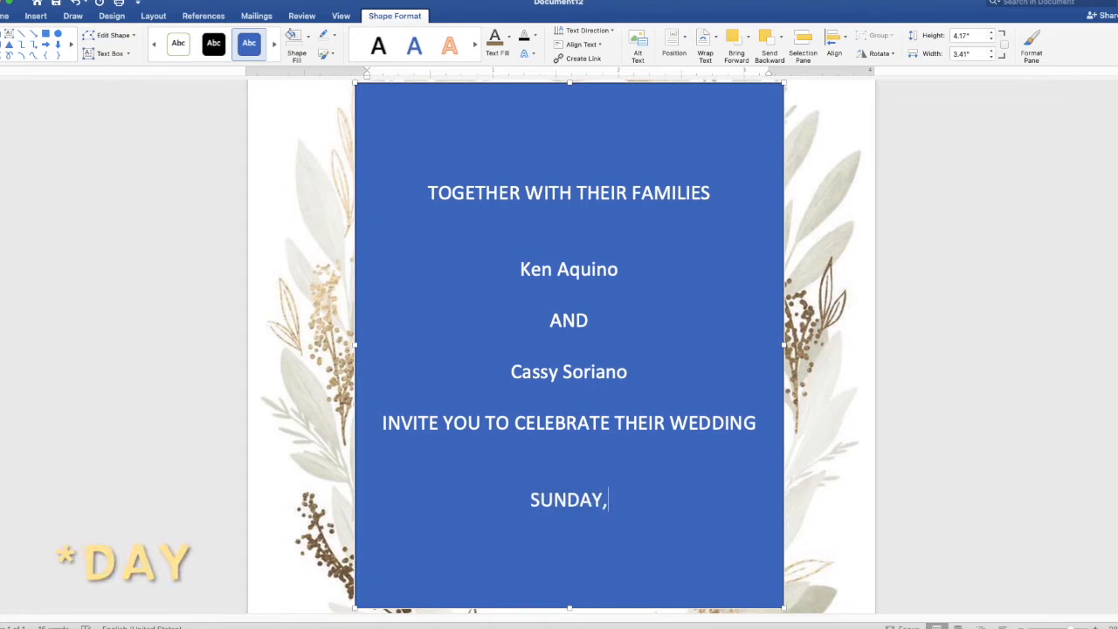
{"action": "type", "text": " NOVEM"}
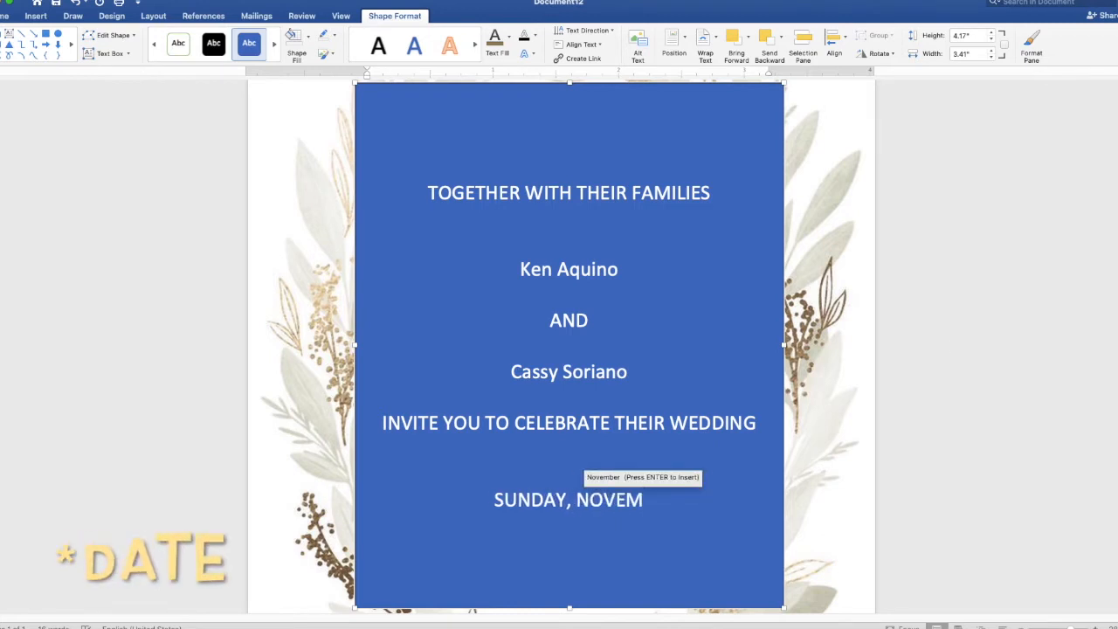
{"action": "key", "text": "Return"}
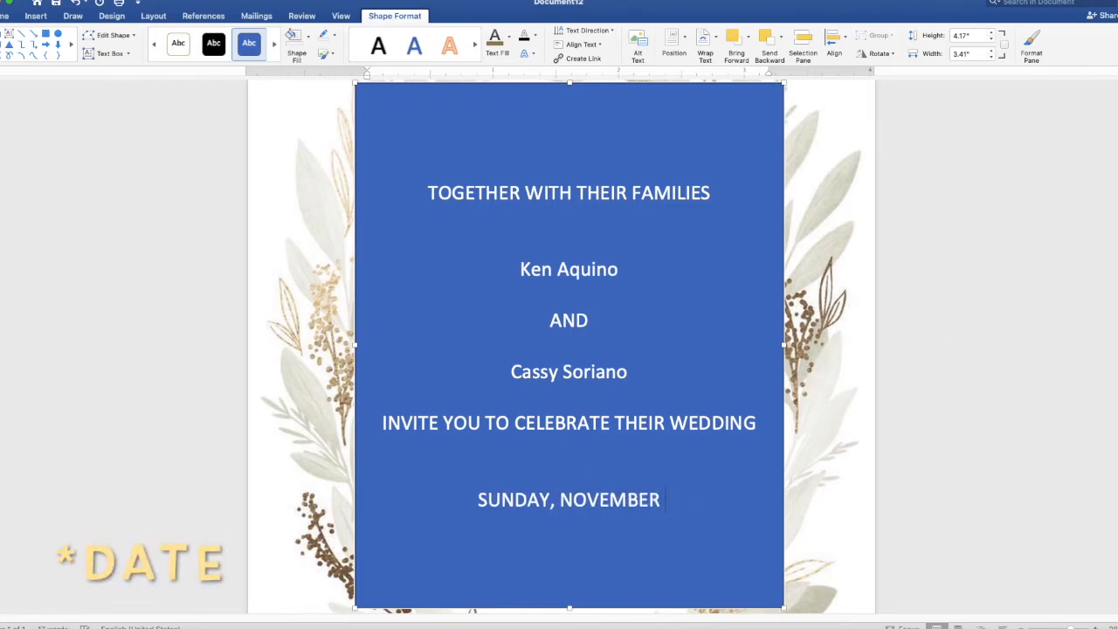
{"action": "type", "text": "21"}
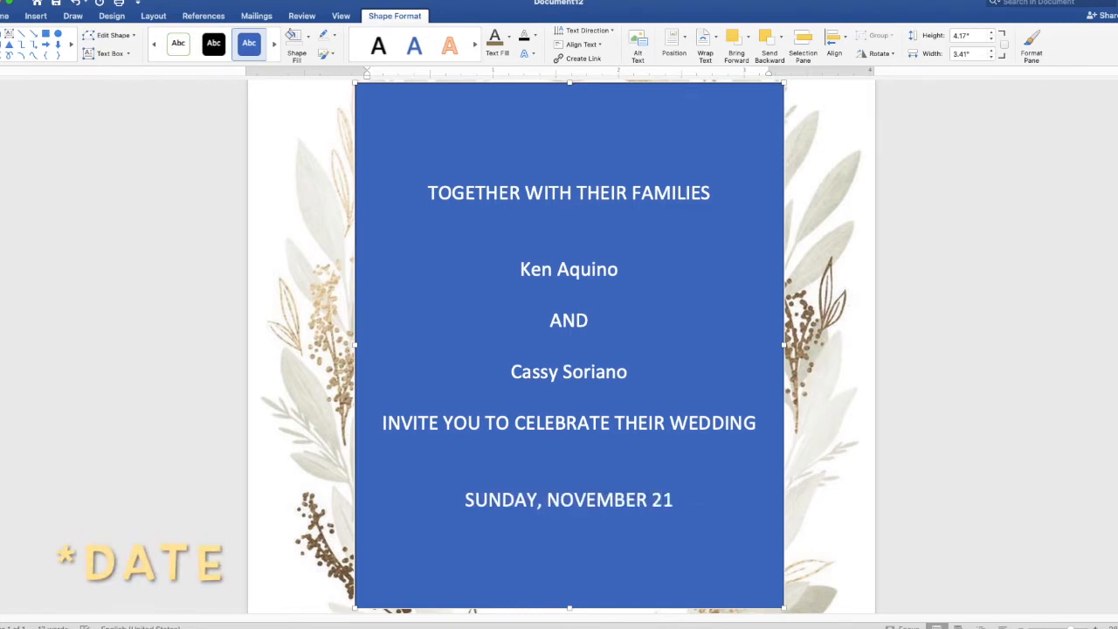
{"action": "type", "text": ", 2021"}
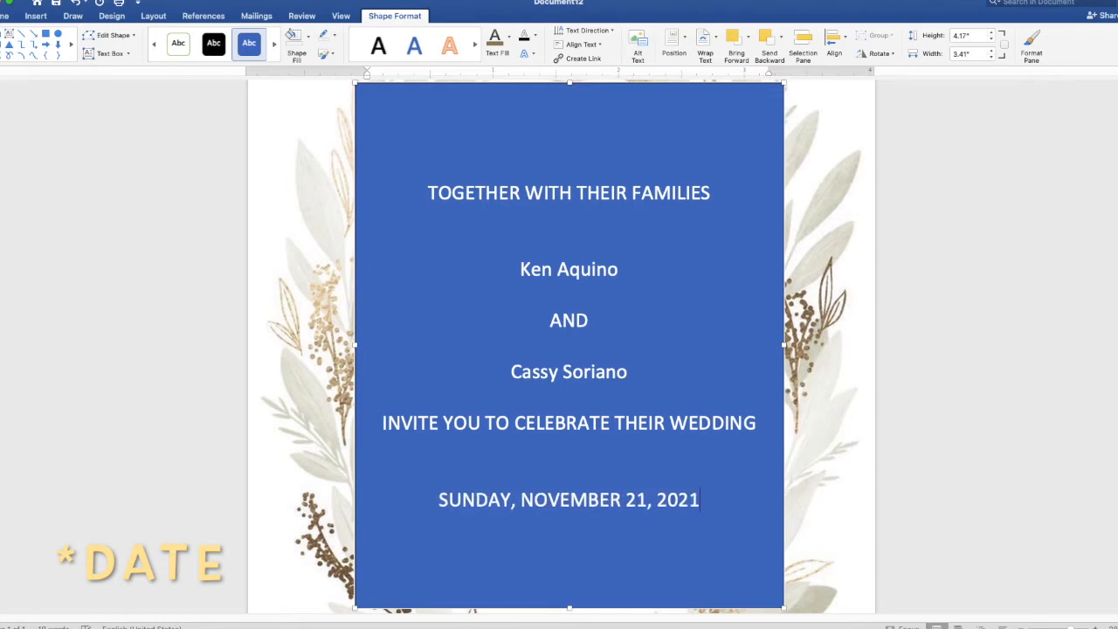
{"action": "key", "text": "Return"}
Add '10 O'CLOCK IN THE MORNING' and venue lines JAPANESE GARDEN, TONDALIGAN BEACH, DAGUPAN CITY.
{"action": "type", "text": "1"}
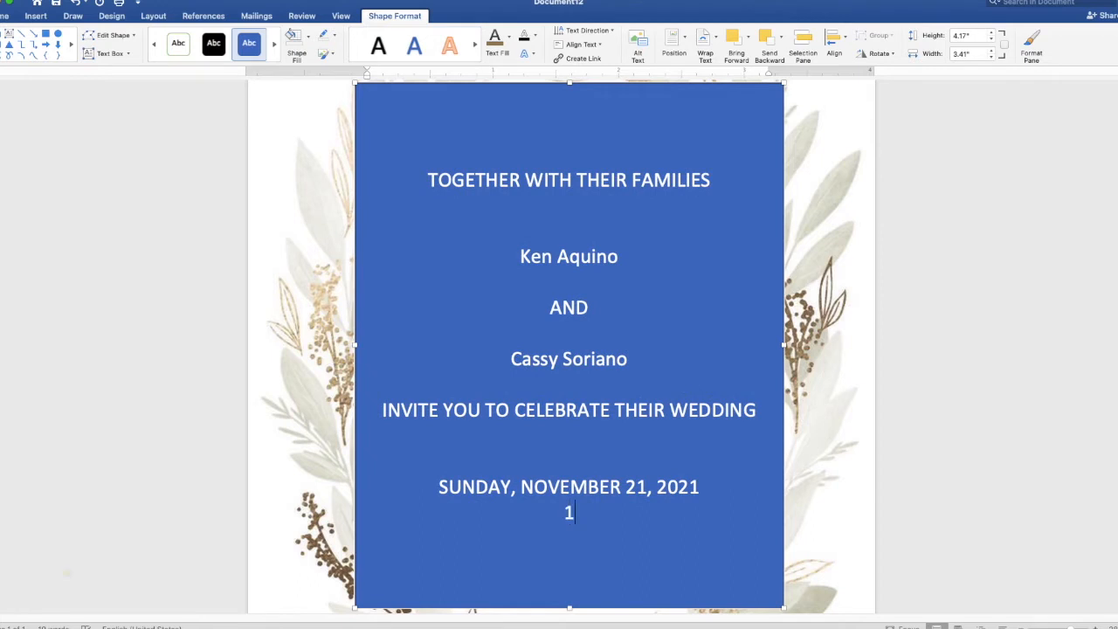
{"action": "type", "text": "0 O'CL"}
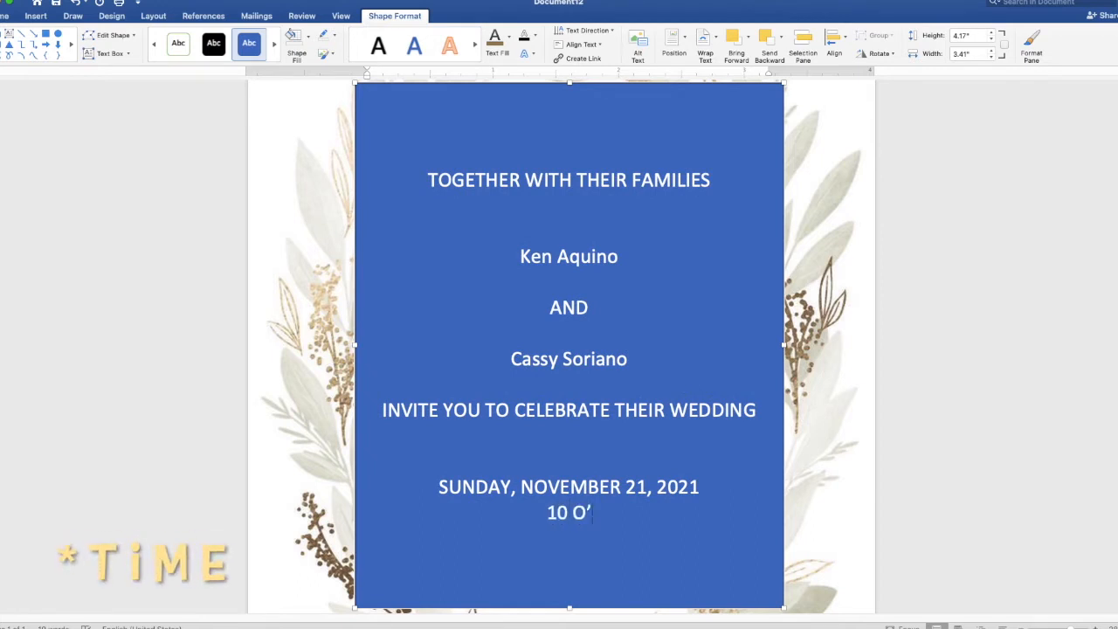
{"action": "type", "text": "OCK IN"}
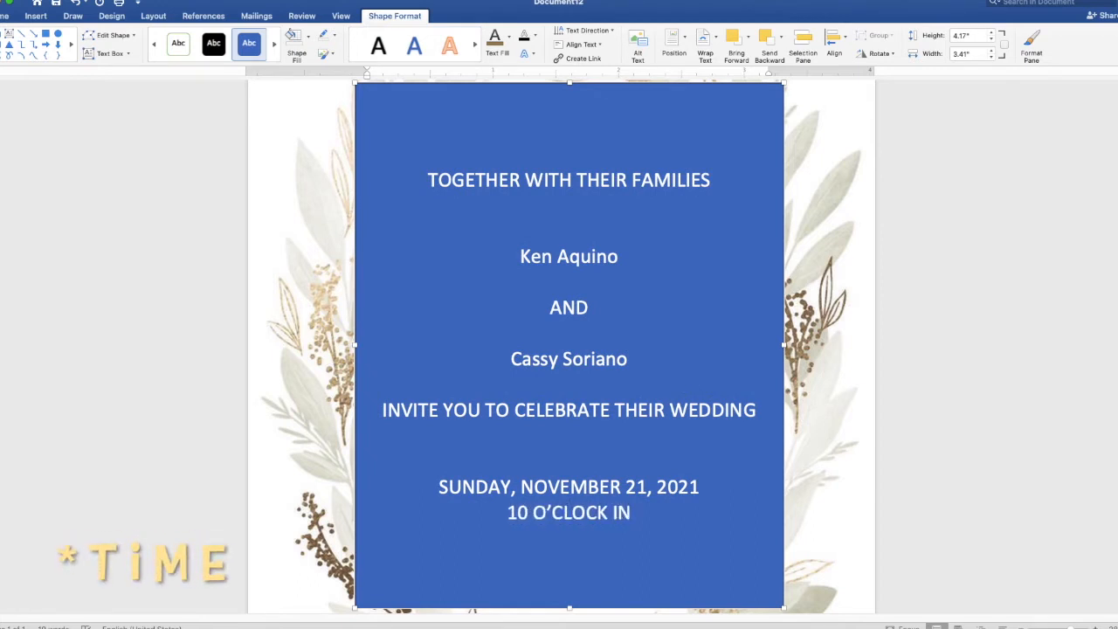
{"action": "type", "text": " THE "}
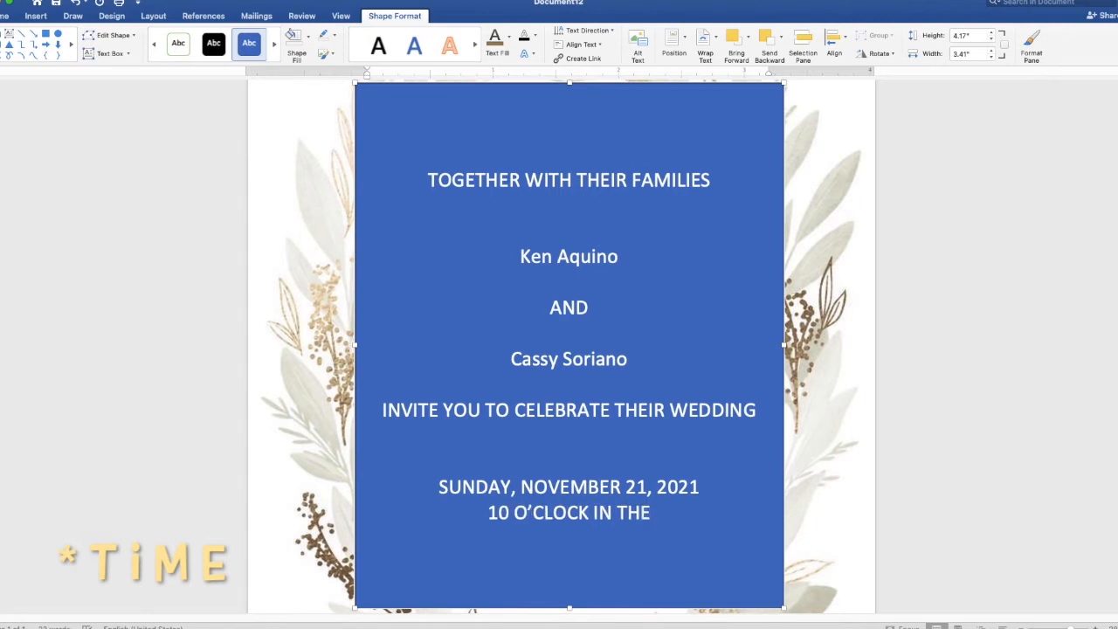
{"action": "type", "text": "MORNING"}
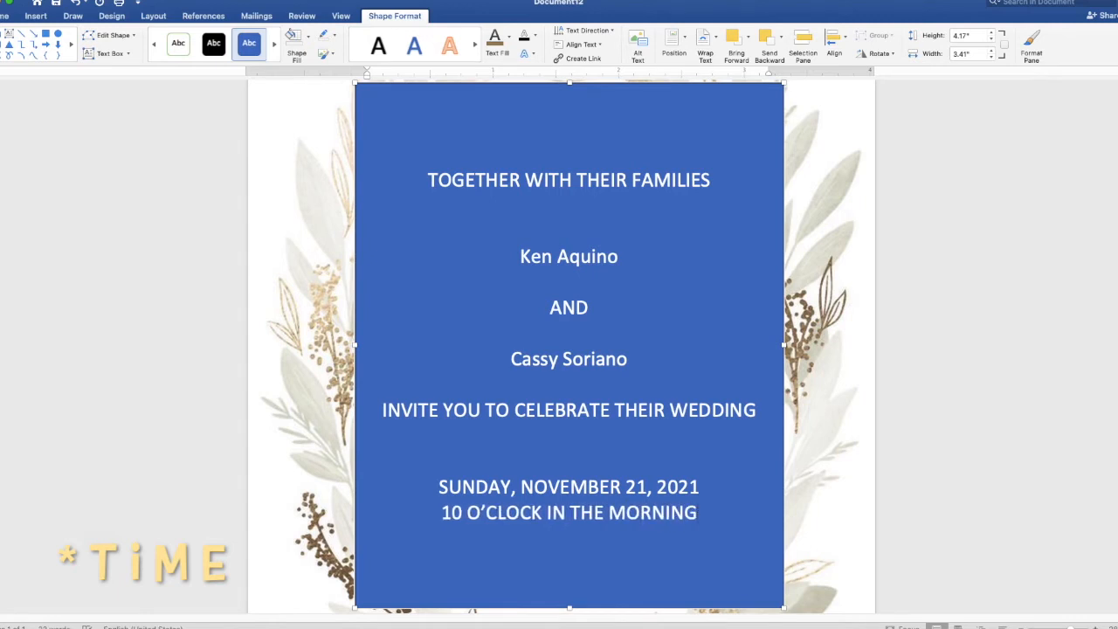
{"action": "key", "text": "Return"}
{"action": "type", "text": "JAPANESE"}
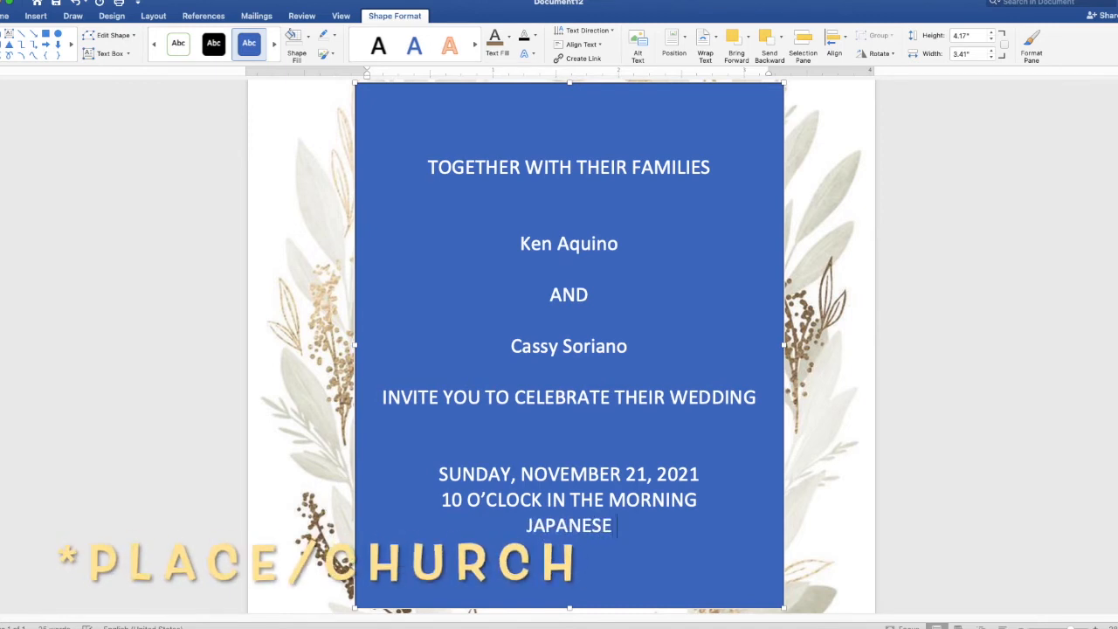
{"action": "type", "text": " GARDEN"}
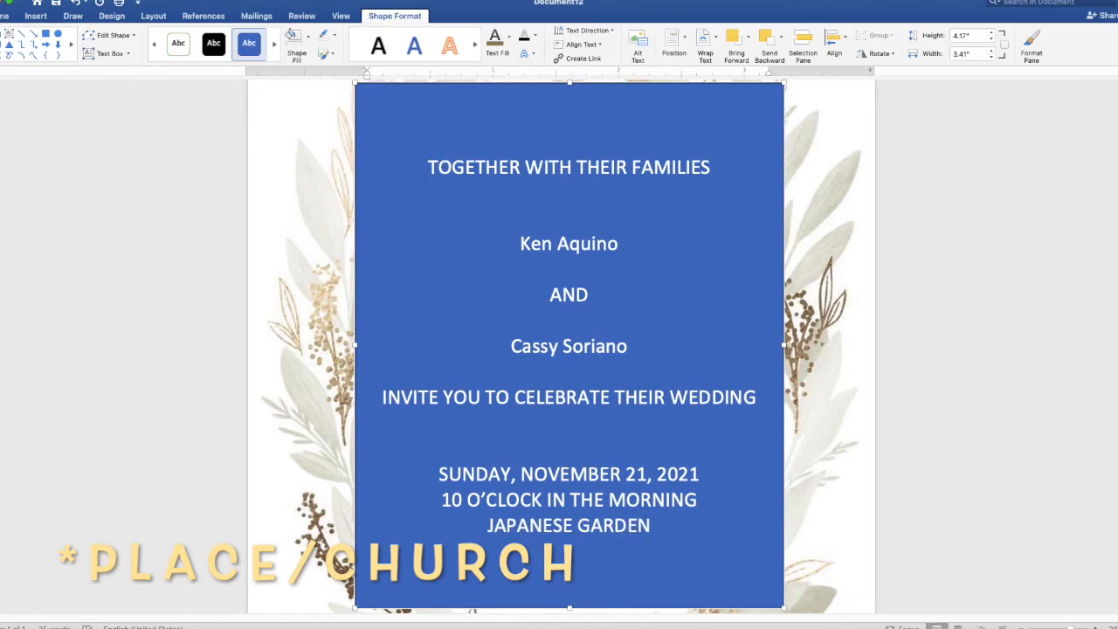
{"action": "key", "text": "Return"}
{"action": "type", "text": "TONDALIGAN BEACH"}
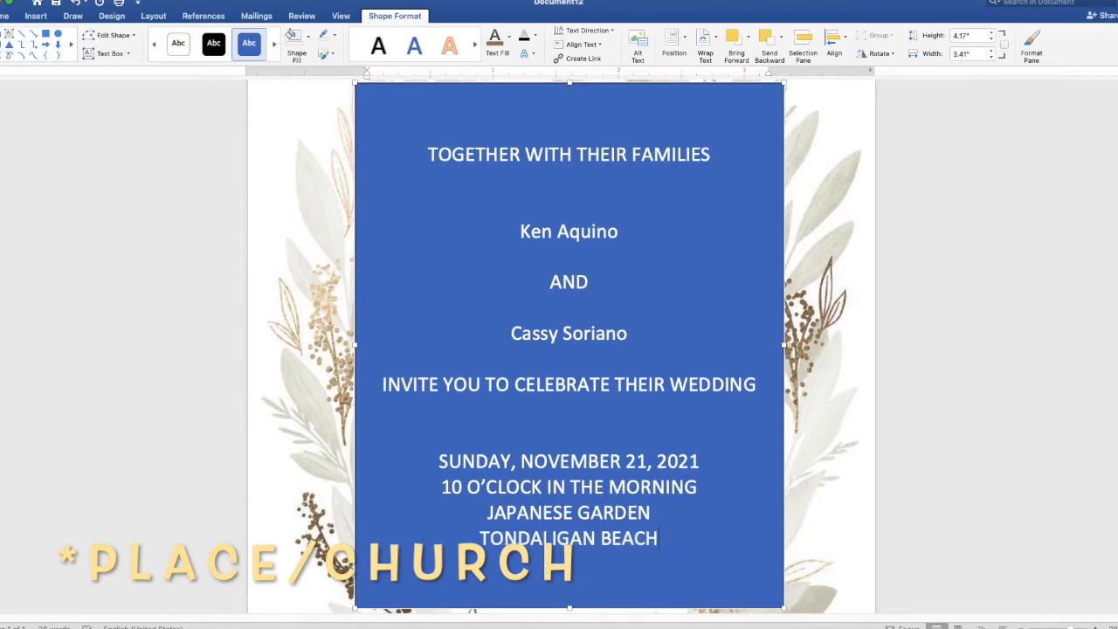
{"action": "key", "text": "Return"}
{"action": "type", "text": "DAGUPAN CITY"}
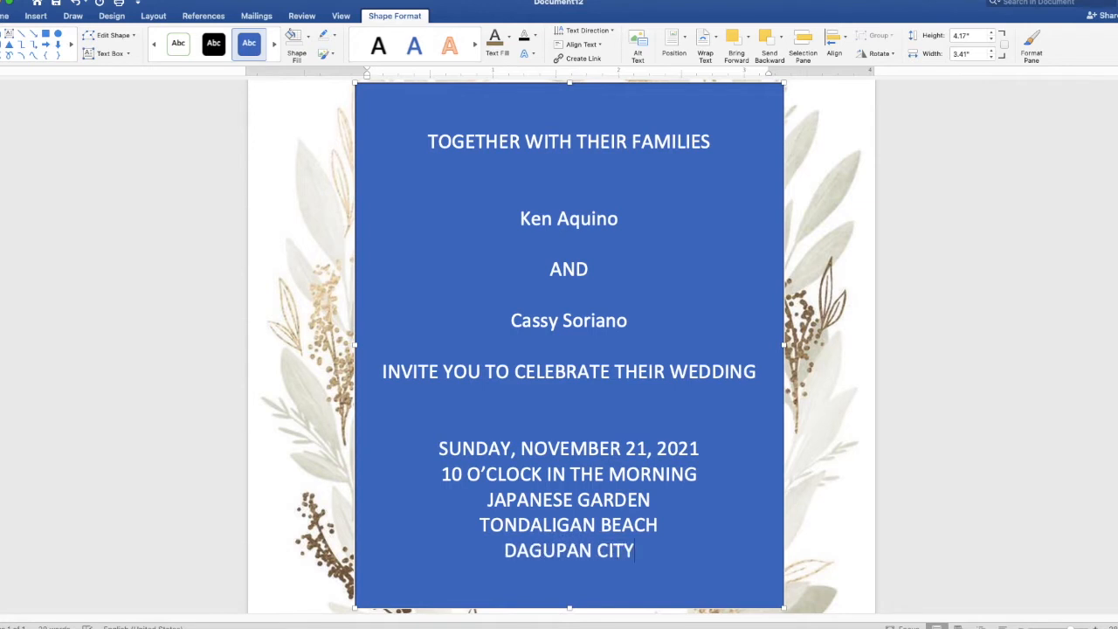
{"action": "key", "text": "Return"}
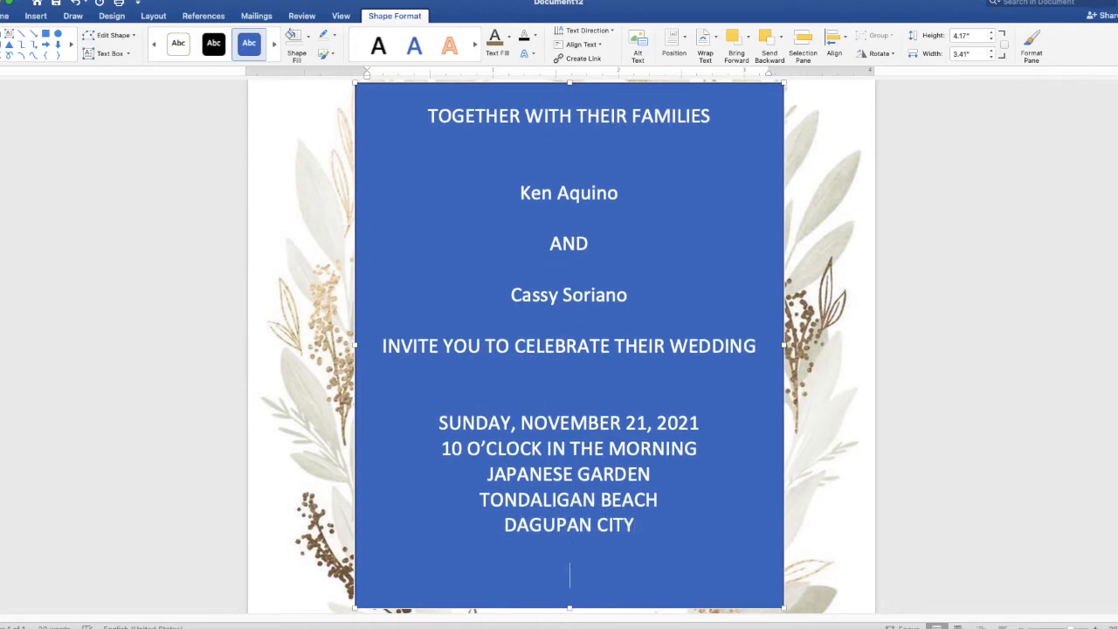
Add the closing line 'Reception to follow' and select all the invitation text.
{"action": "type", "text": "Reception t"}
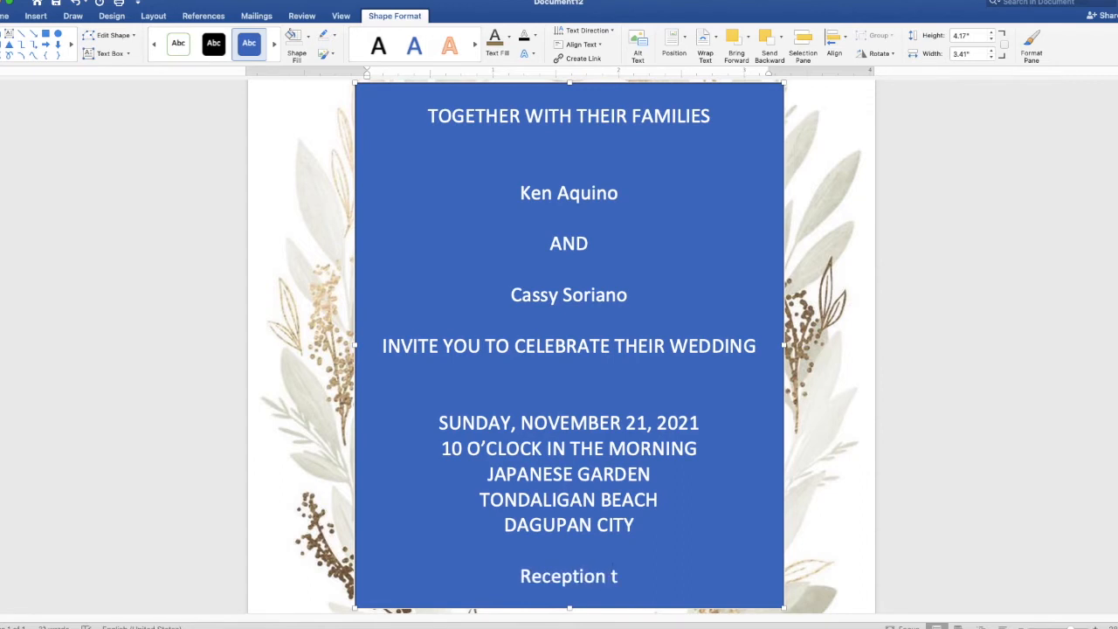
{"action": "type", "text": "o follor"}
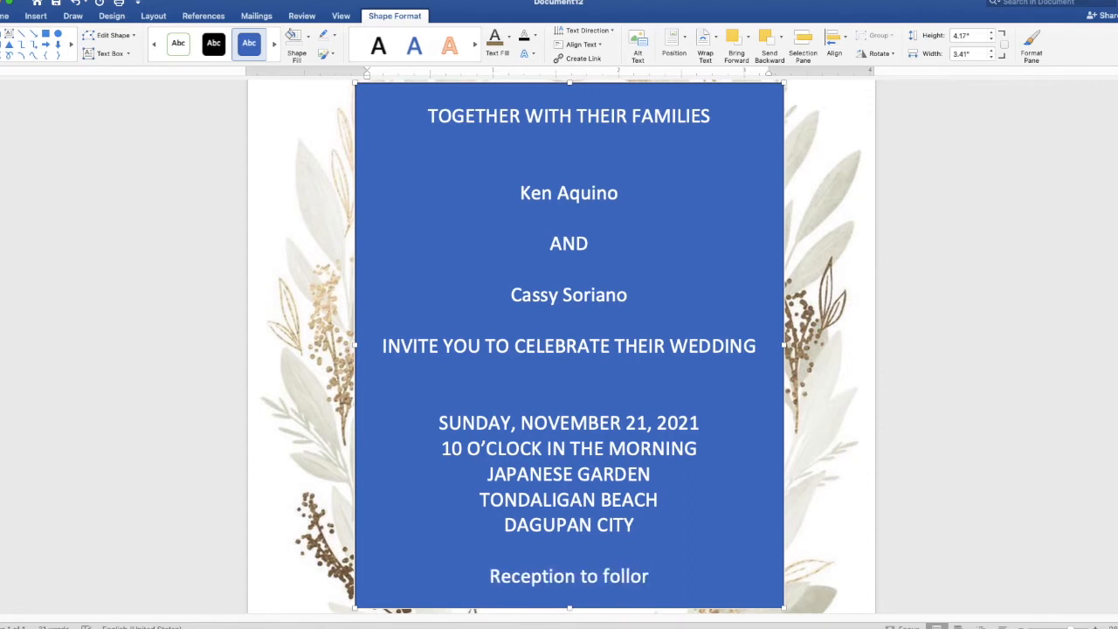
{"action": "key", "text": "BackSpace"}
{"action": "type", "text": "w"}
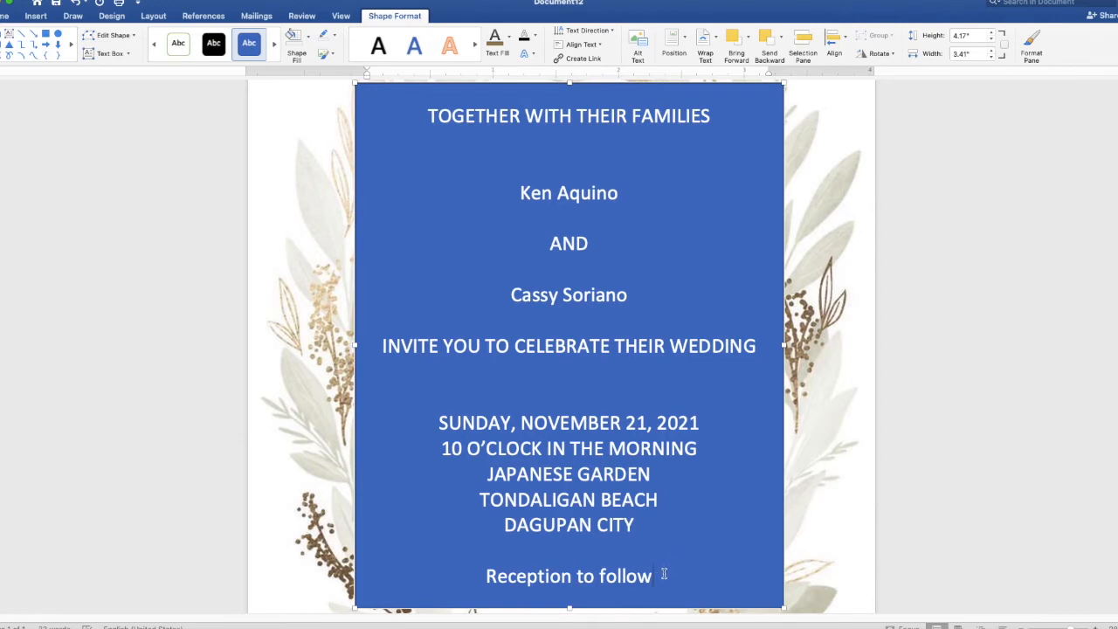
{"action": "left_click_drag", "start_coordinate": [656, 572], "coordinate": [431, 123]}
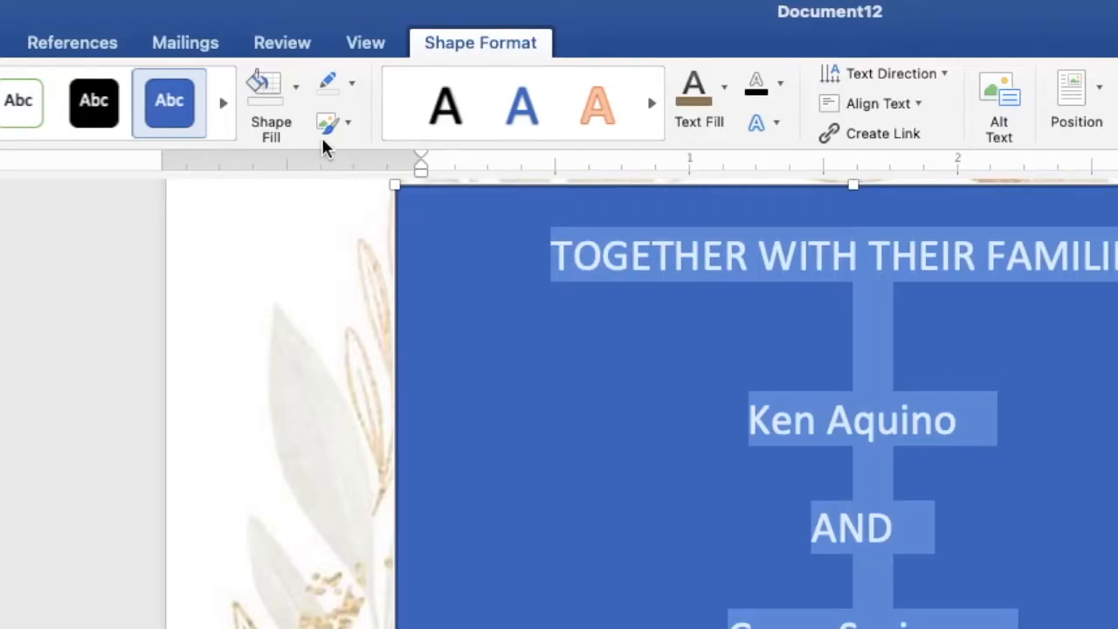
Give the box no fill and no outline, and colour the text a muted brown-grey.
{"action": "left_click", "coordinate": [297, 94]}
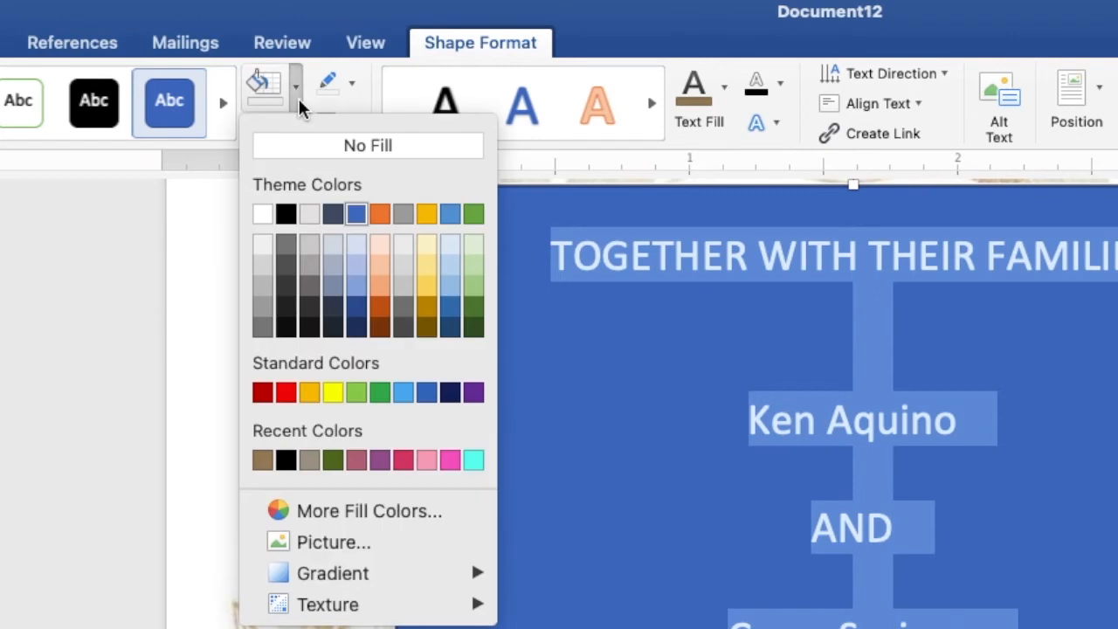
{"action": "left_click", "coordinate": [316, 152]}
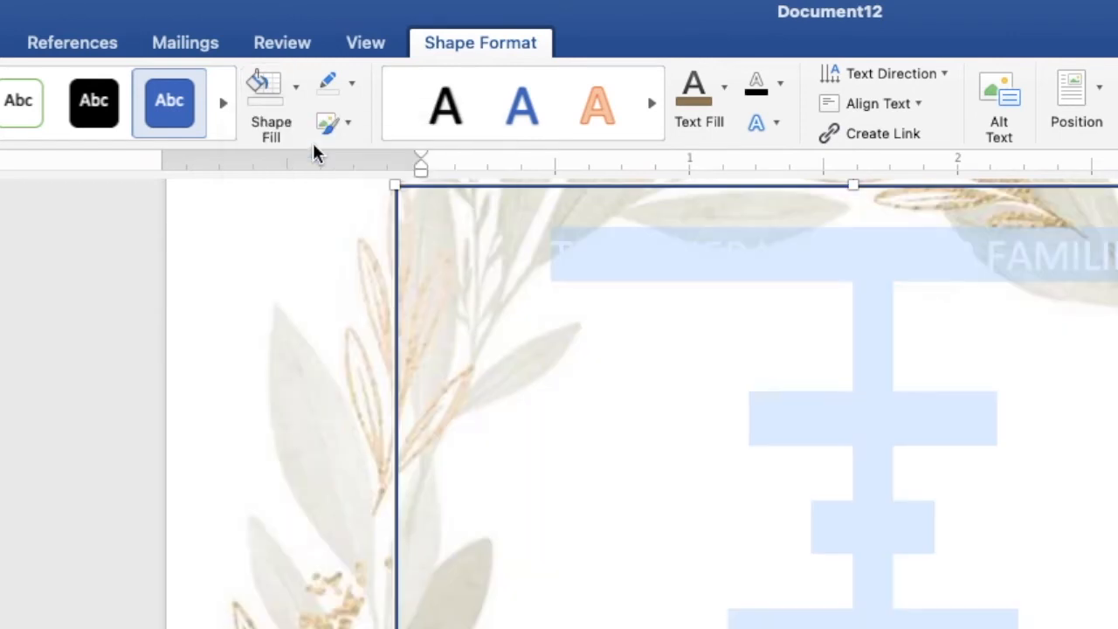
{"action": "left_click", "coordinate": [352, 88]}
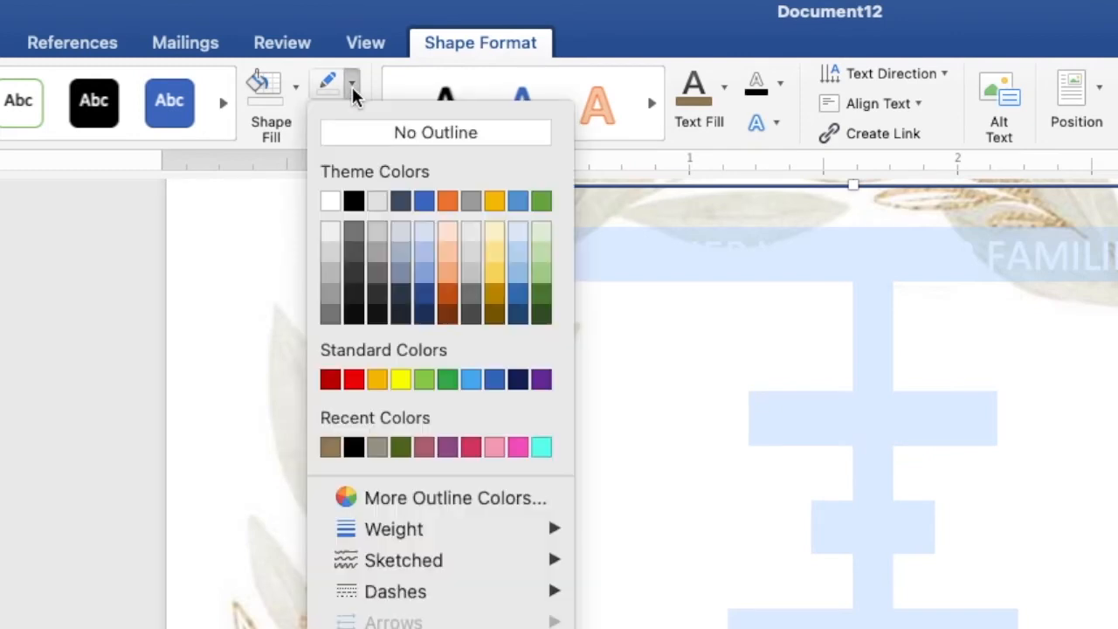
{"action": "left_click", "coordinate": [362, 135]}
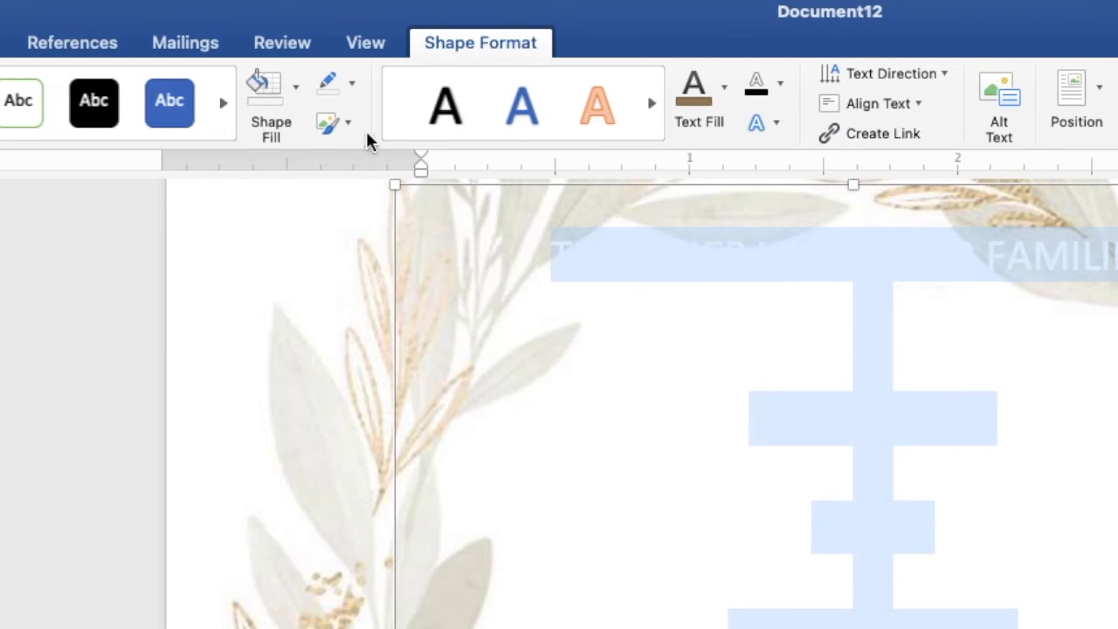
{"action": "left_click", "coordinate": [725, 100]}
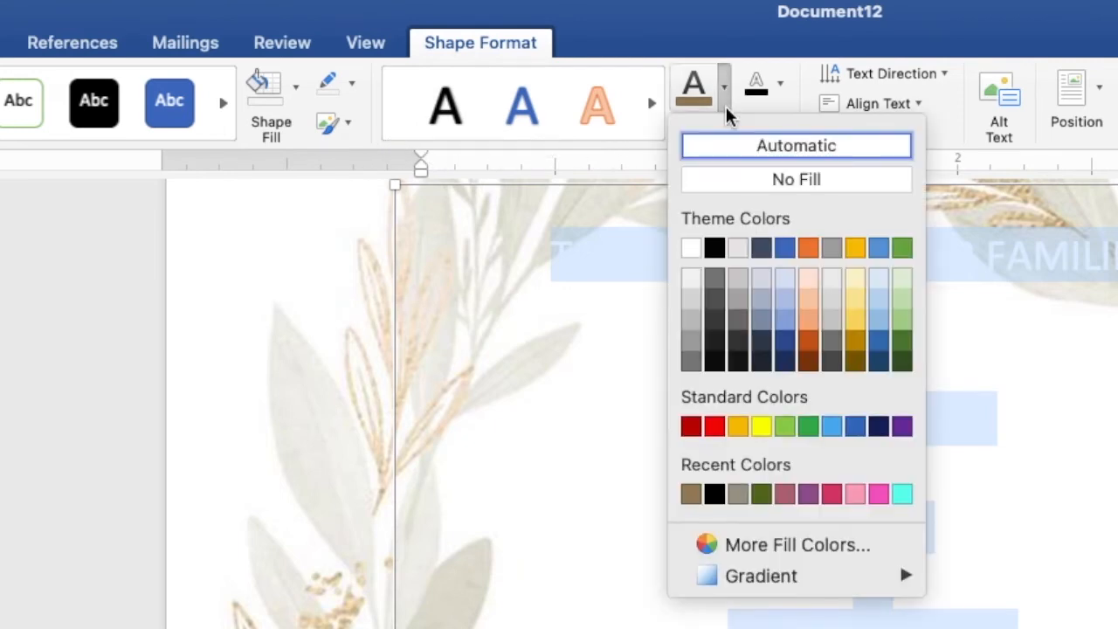
{"action": "left_click", "coordinate": [737, 500]}
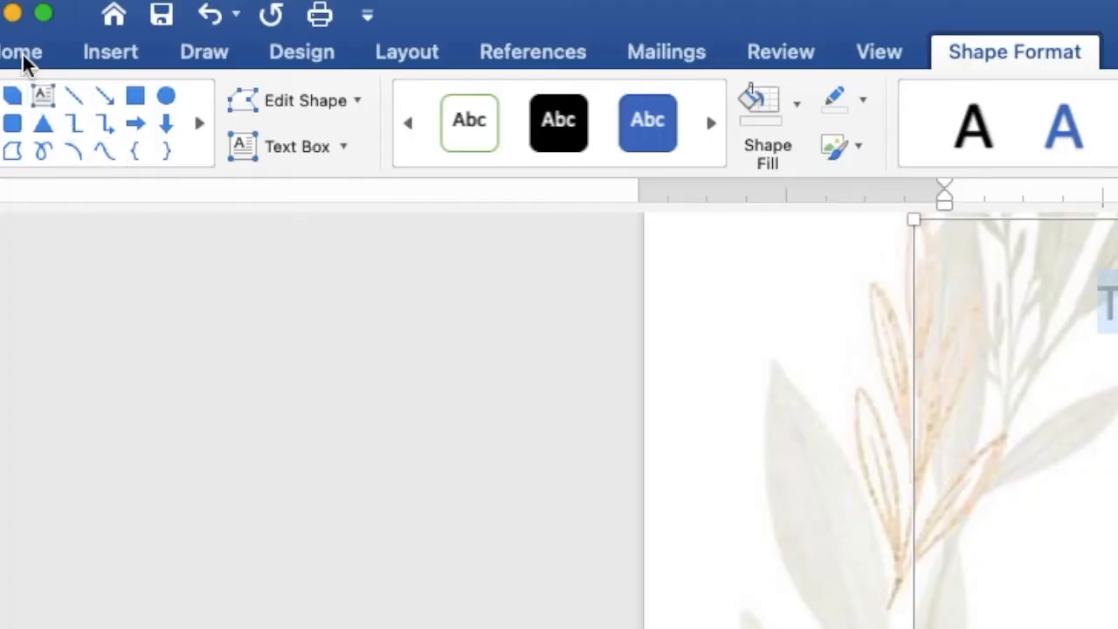
Format the selected invitation text as Arial, size 8.
{"action": "left_click", "coordinate": [22, 53]}
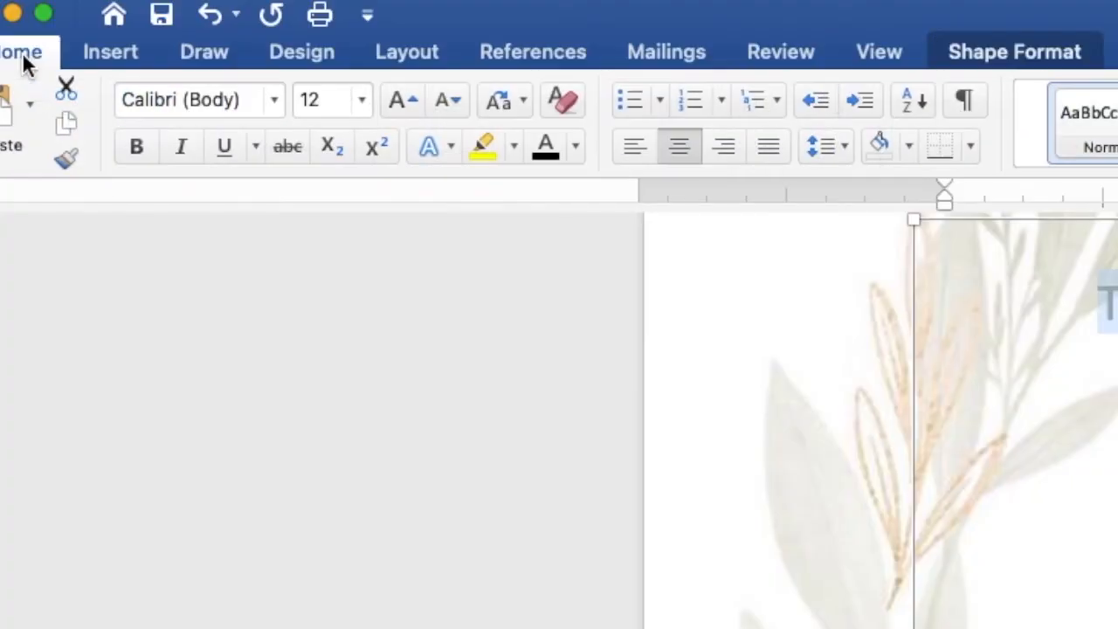
{"action": "left_click", "coordinate": [274, 100]}
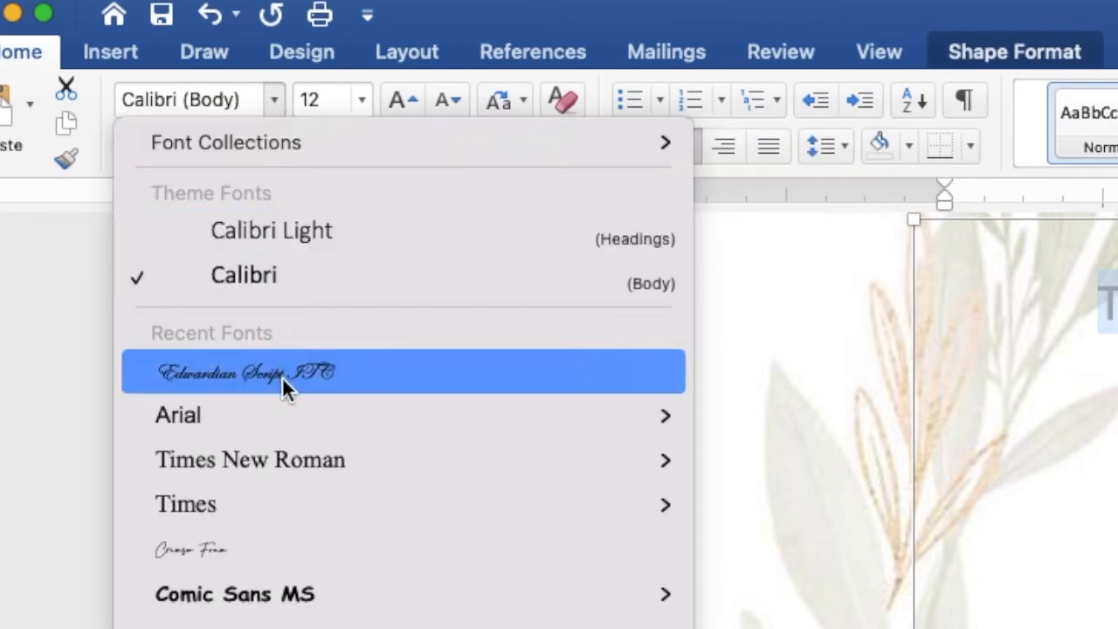
{"action": "left_click", "coordinate": [284, 414]}
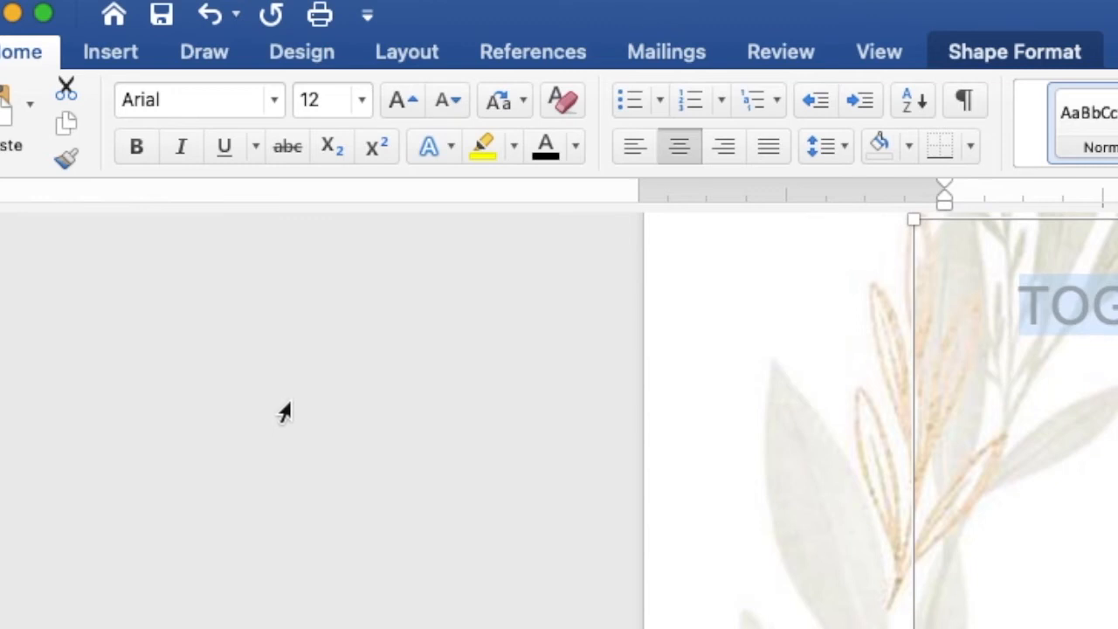
{"action": "left_click", "coordinate": [363, 100]}
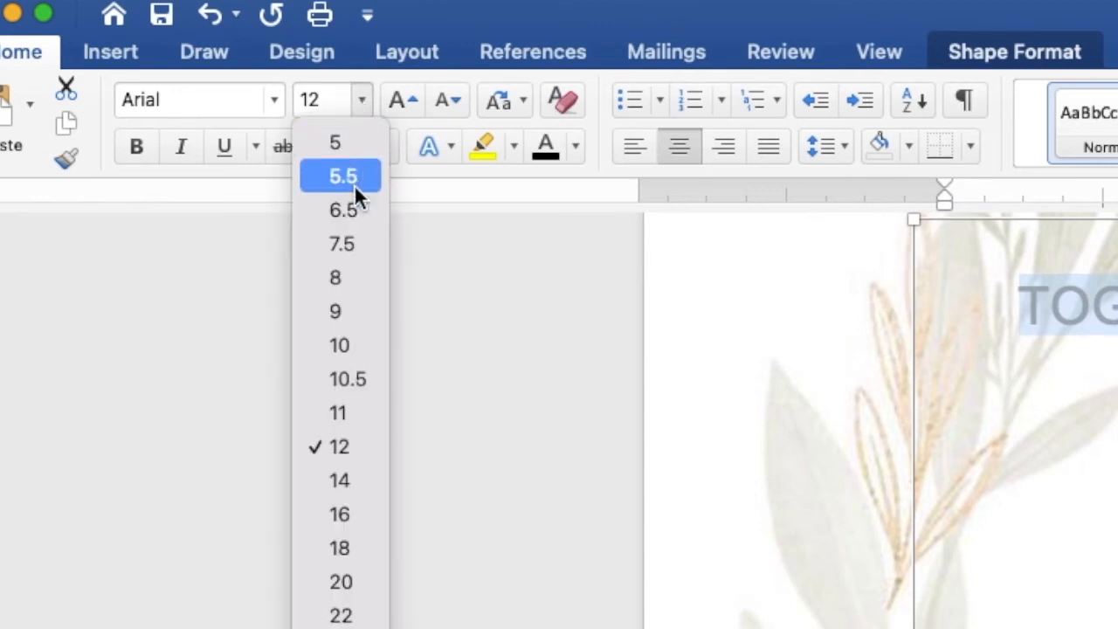
{"action": "left_click", "coordinate": [358, 278]}
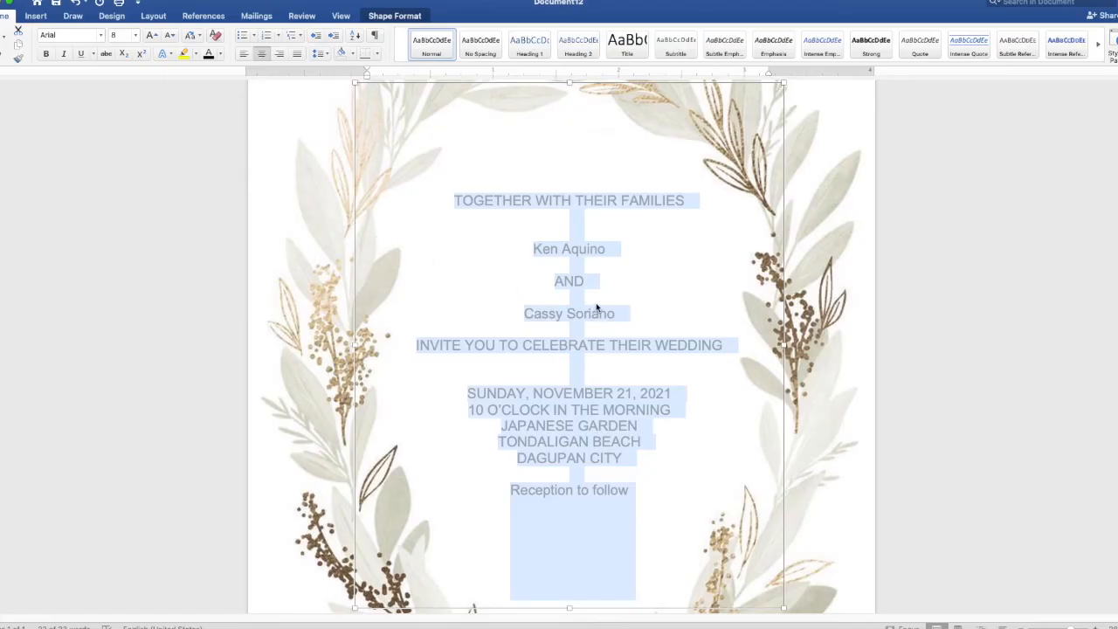
{"action": "left_click", "coordinate": [626, 298]}
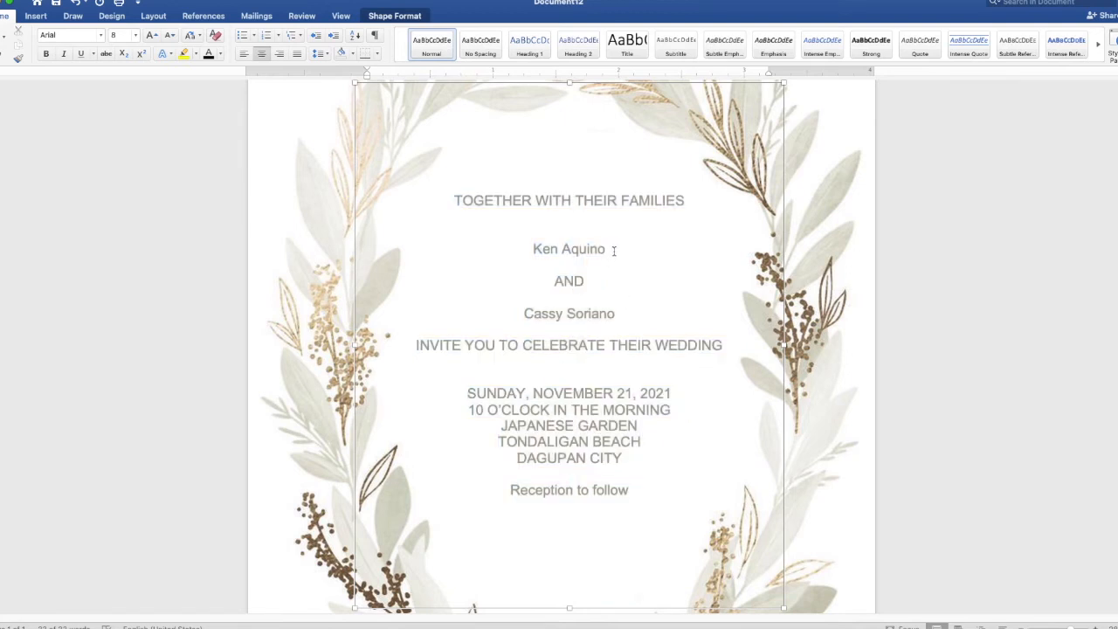
Set both names and 'Reception to follow' to Edwardian Script ITC size 20, then reselect the names.
{"action": "left_click_drag", "start_coordinate": [613, 249], "coordinate": [541, 249]}
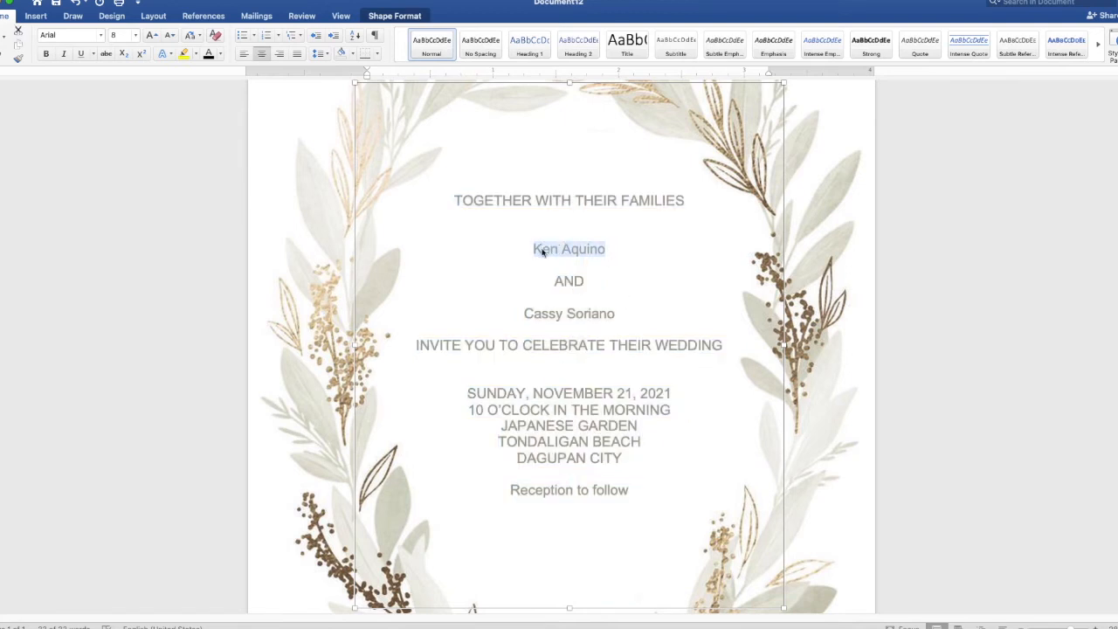
{"action": "left_click_drag", "start_coordinate": [619, 313], "coordinate": [524, 314]}
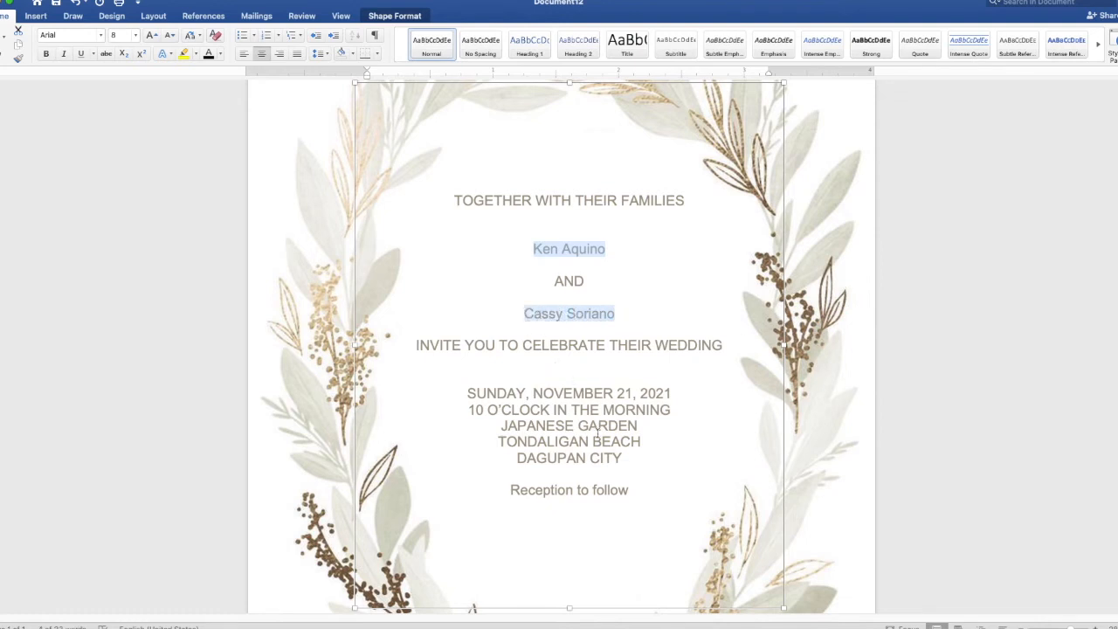
{"action": "left_click_drag", "start_coordinate": [627, 491], "coordinate": [531, 492]}
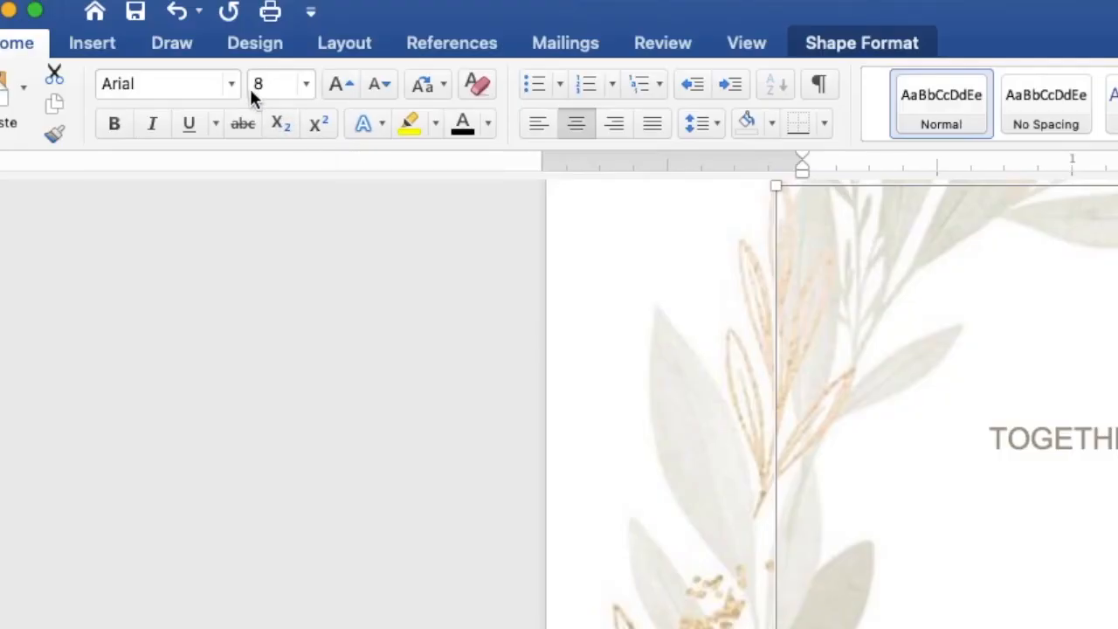
{"action": "left_click", "coordinate": [234, 85]}
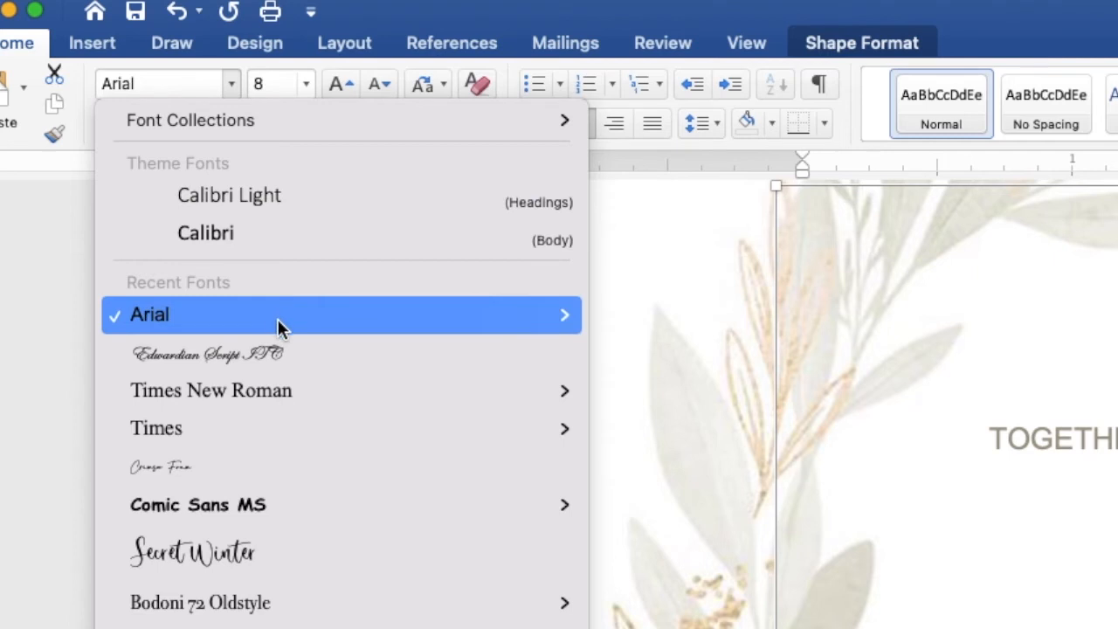
{"action": "left_click", "coordinate": [286, 357]}
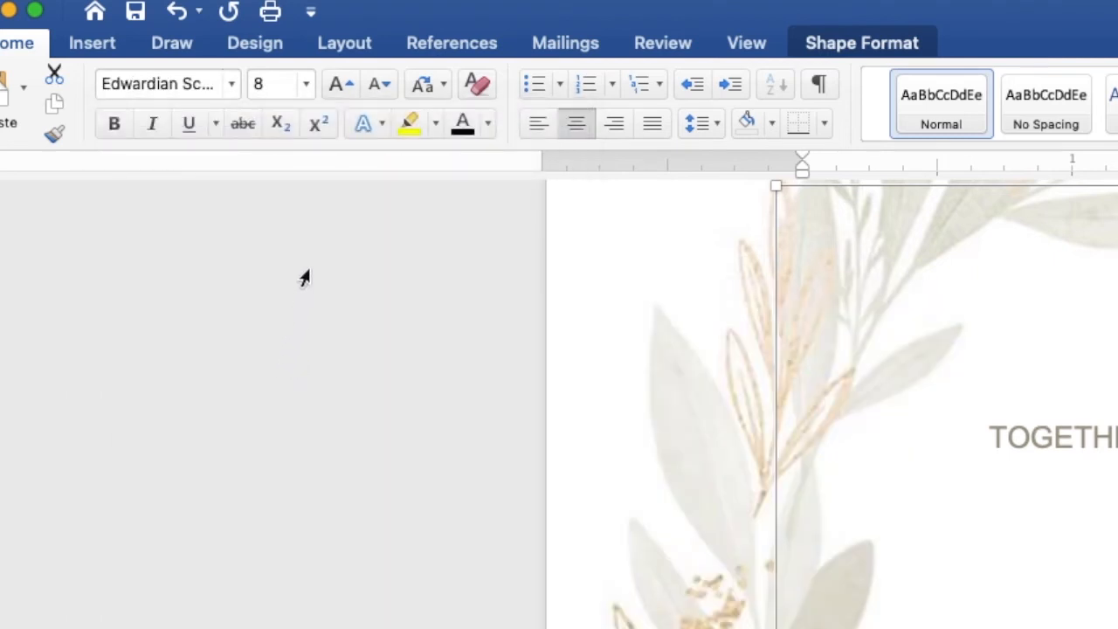
{"action": "left_click", "coordinate": [305, 84]}
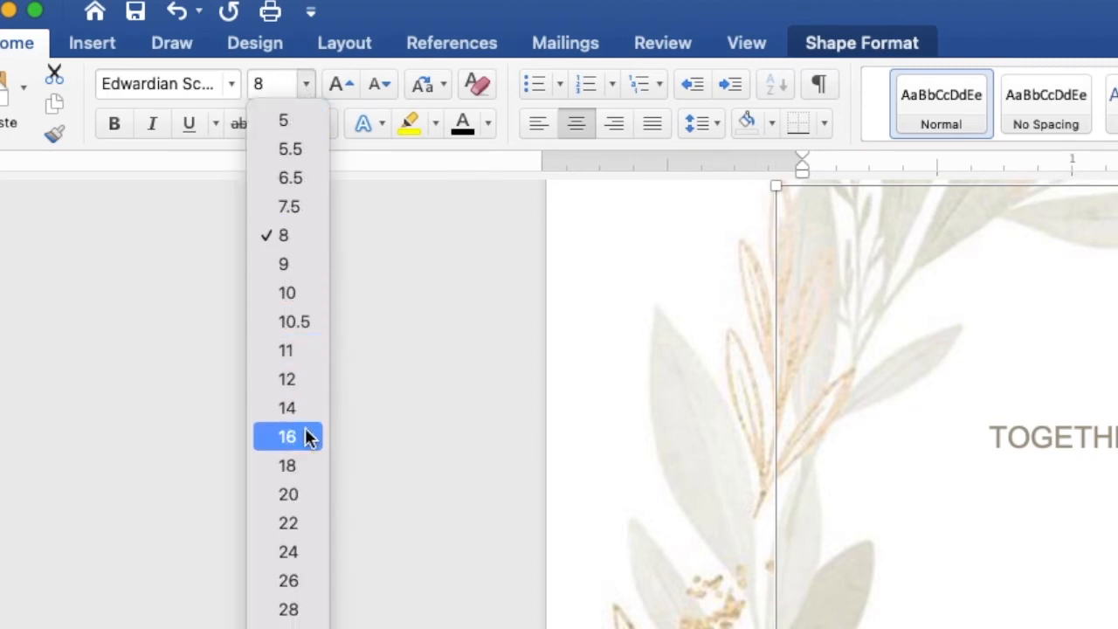
{"action": "left_click", "coordinate": [307, 492]}
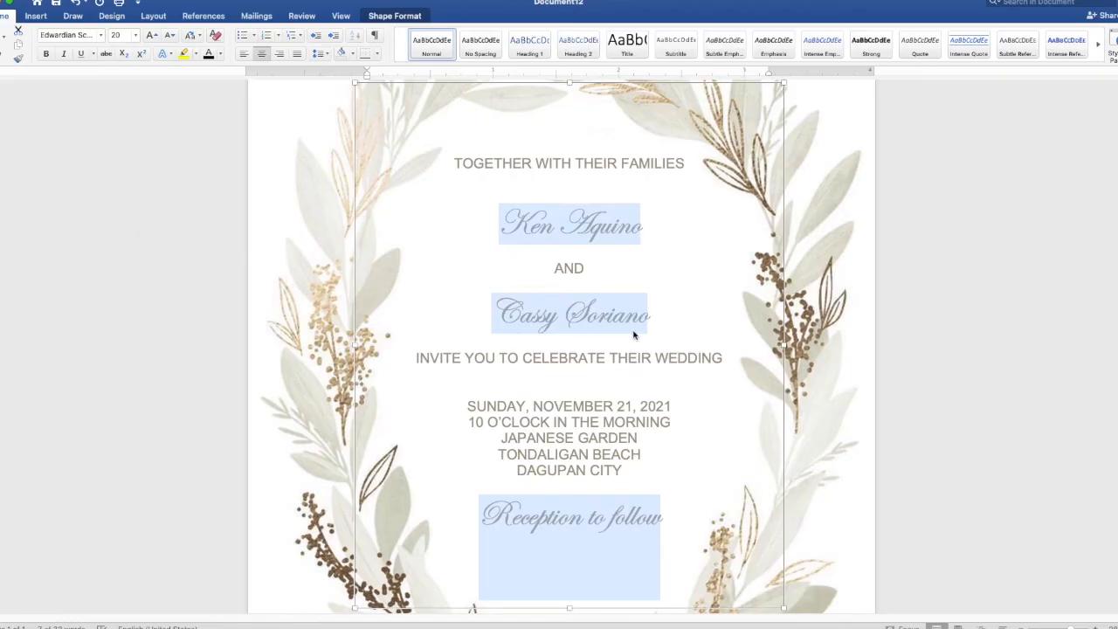
{"action": "left_click", "coordinate": [679, 320]}
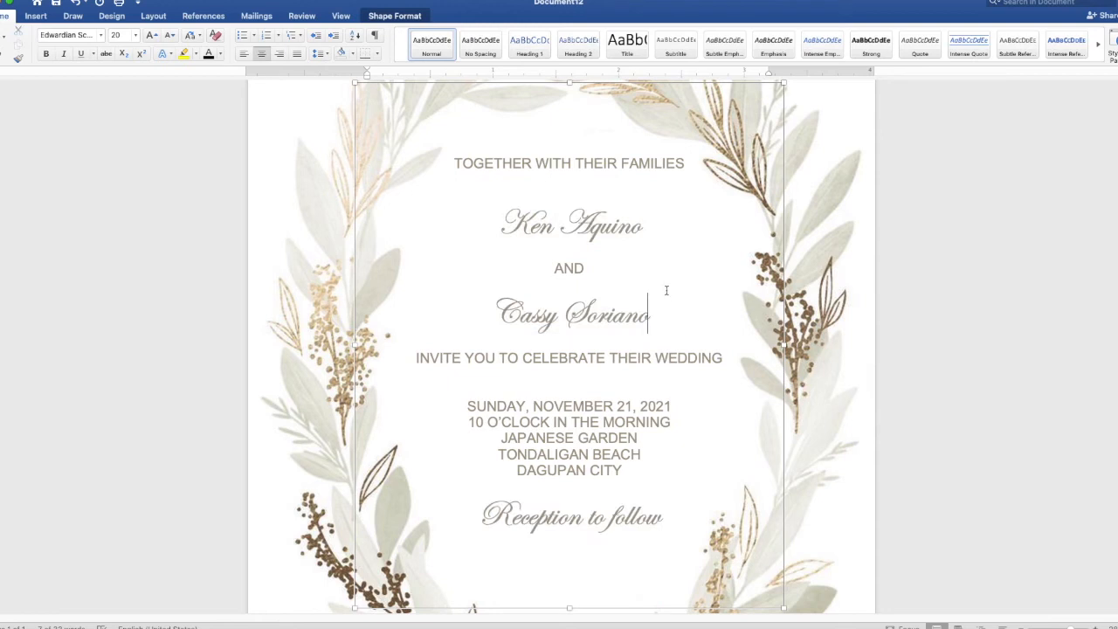
{"action": "left_click_drag", "start_coordinate": [666, 315], "coordinate": [509, 316]}
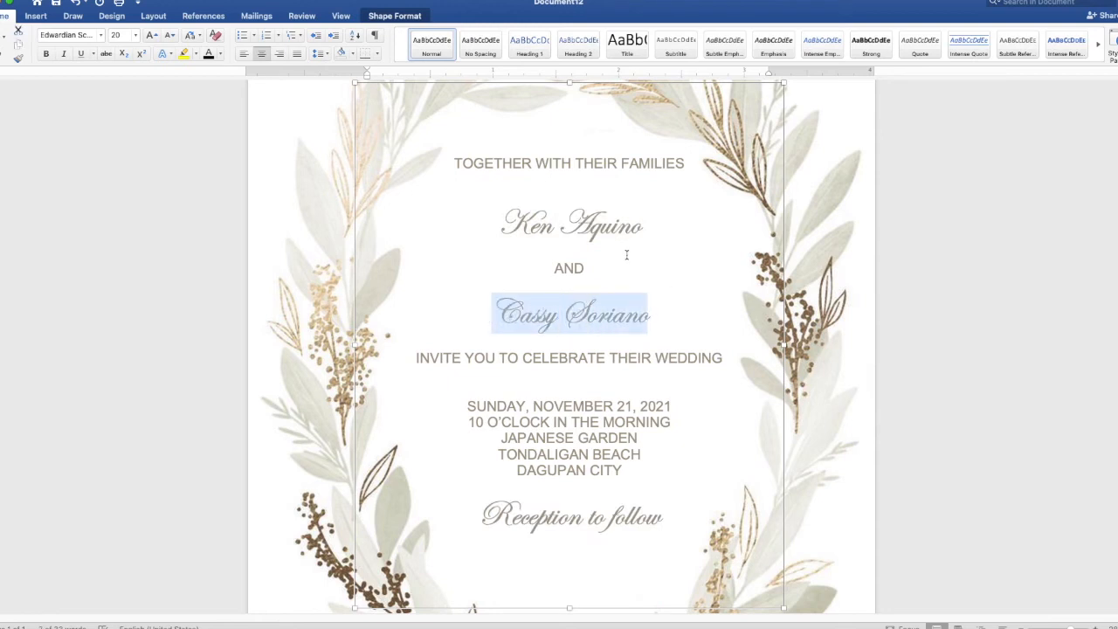
{"action": "left_click_drag", "start_coordinate": [644, 226], "coordinate": [511, 226]}
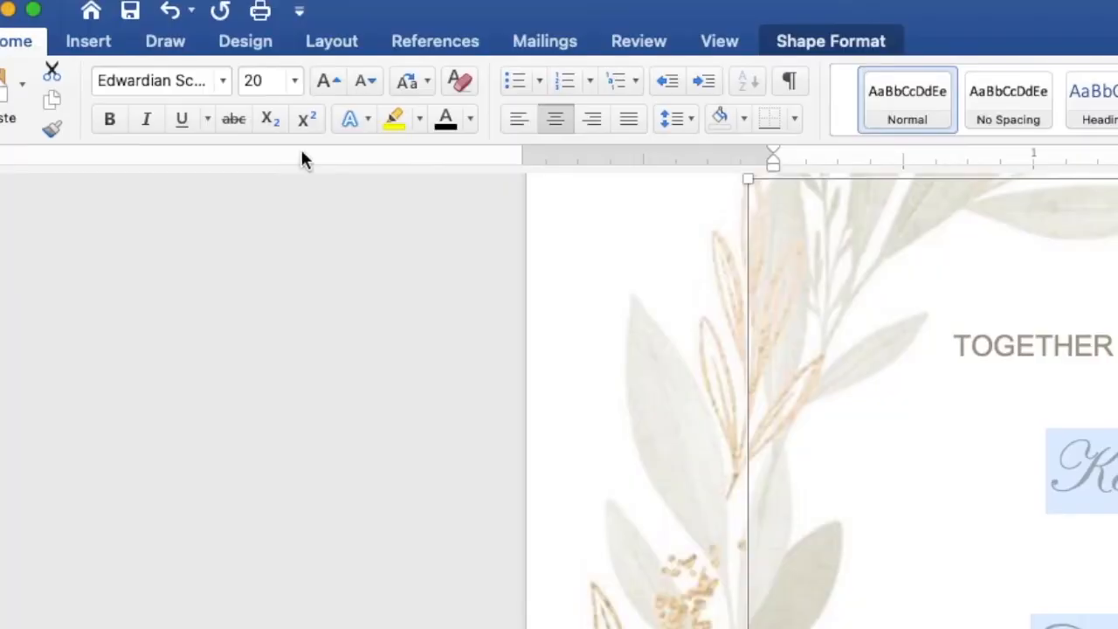
Make the couple's names size 28 with a Brown text fill.
{"action": "left_click", "coordinate": [294, 80]}
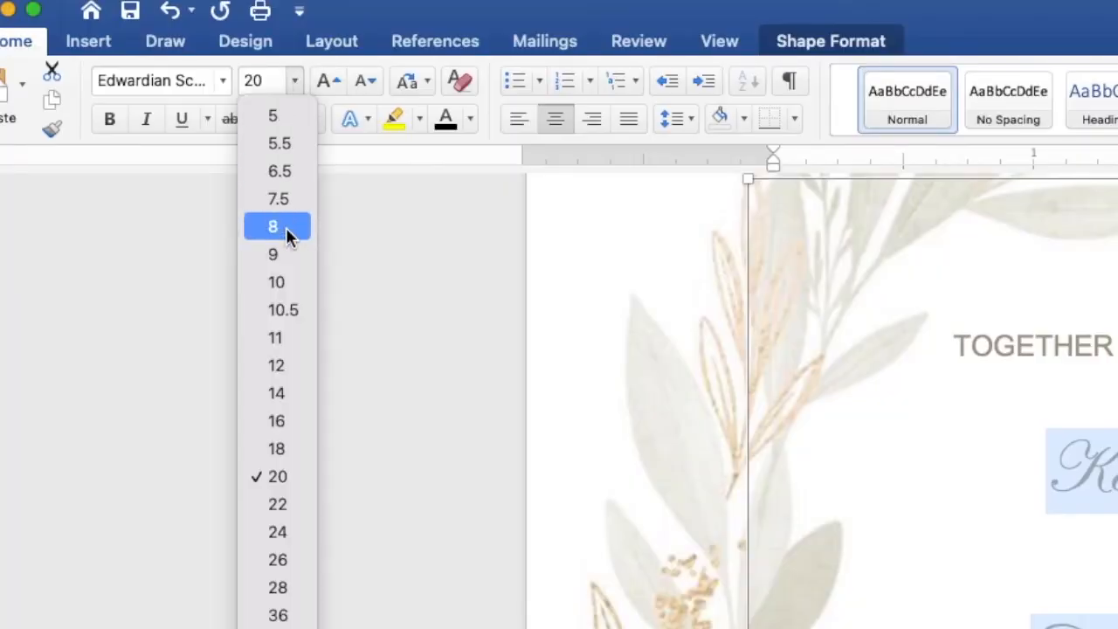
{"action": "left_click", "coordinate": [296, 590]}
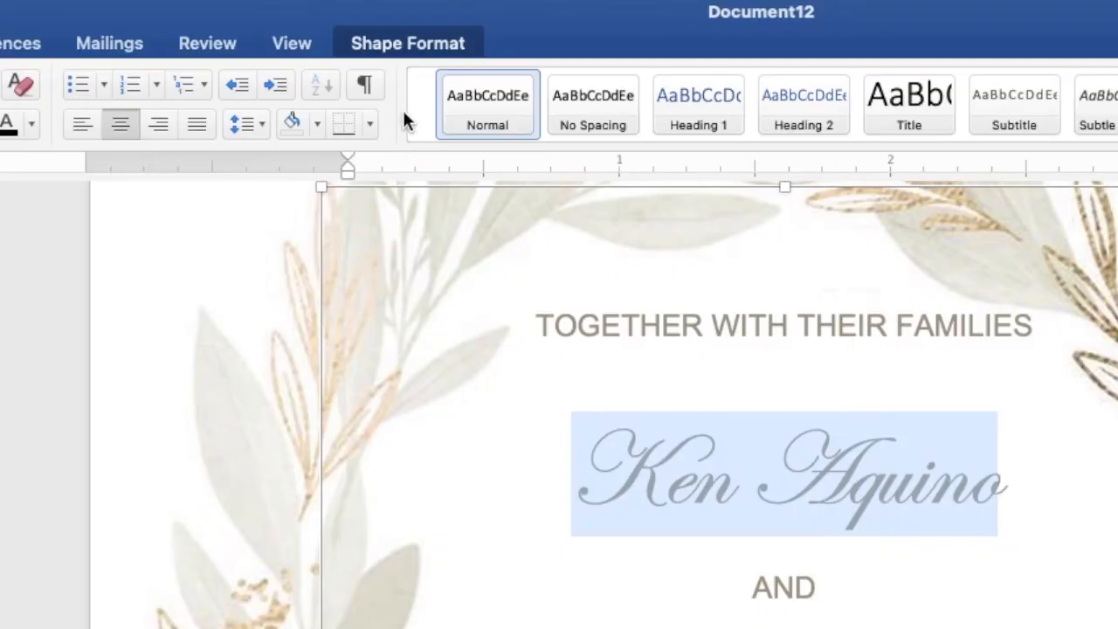
{"action": "left_click", "coordinate": [420, 43]}
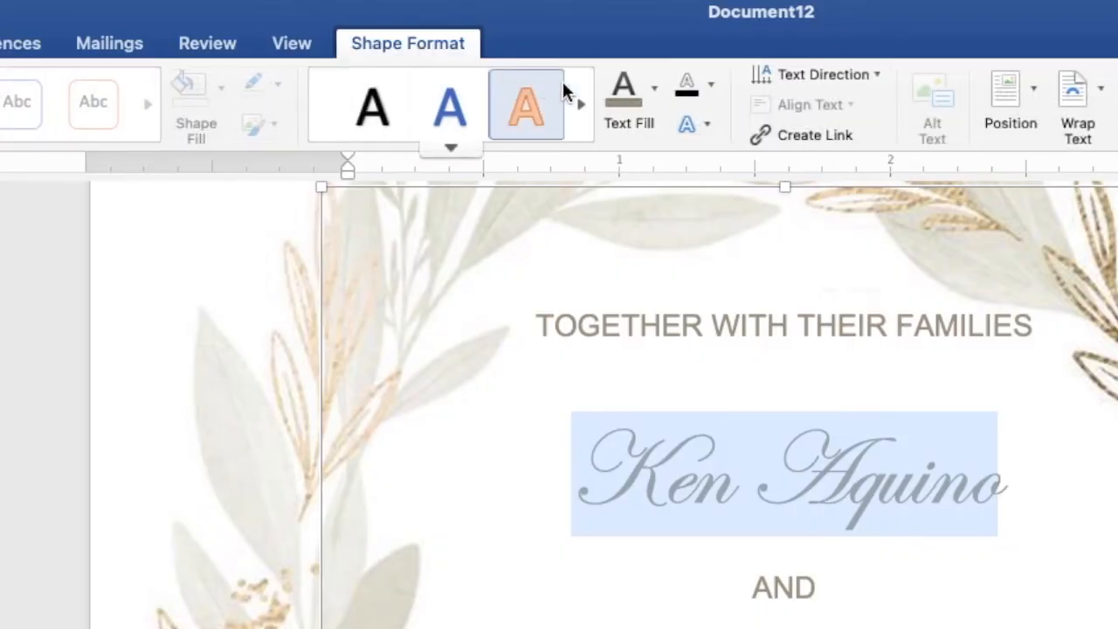
{"action": "left_click", "coordinate": [655, 90]}
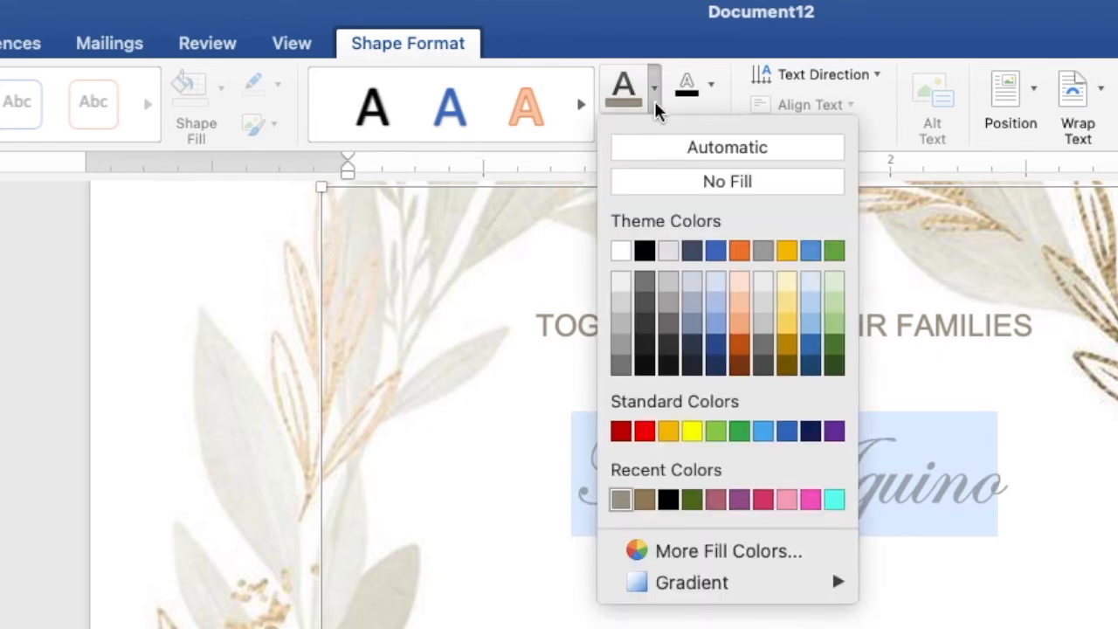
{"action": "left_click", "coordinate": [646, 505]}
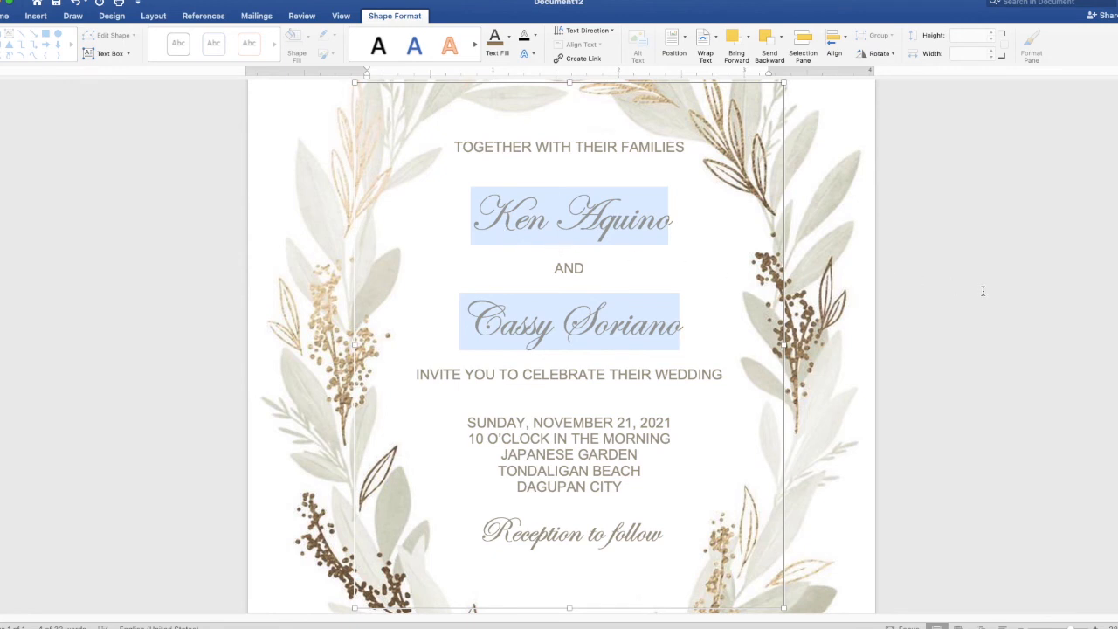
Add blank lines after the second name and before 'Reception to follow', and lower the text box to about 1.51".
{"action": "scroll", "coordinate": [984, 291], "scroll_direction": "down", "scroll_amount": 5}
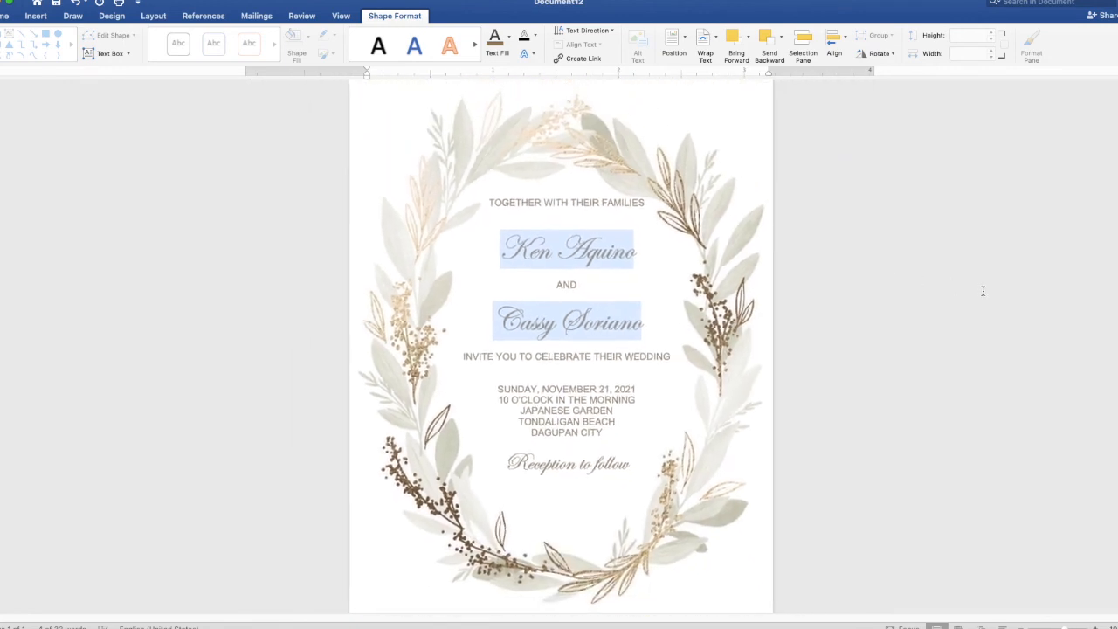
{"action": "scroll", "coordinate": [984, 291], "scroll_direction": "down", "scroll_amount": 2}
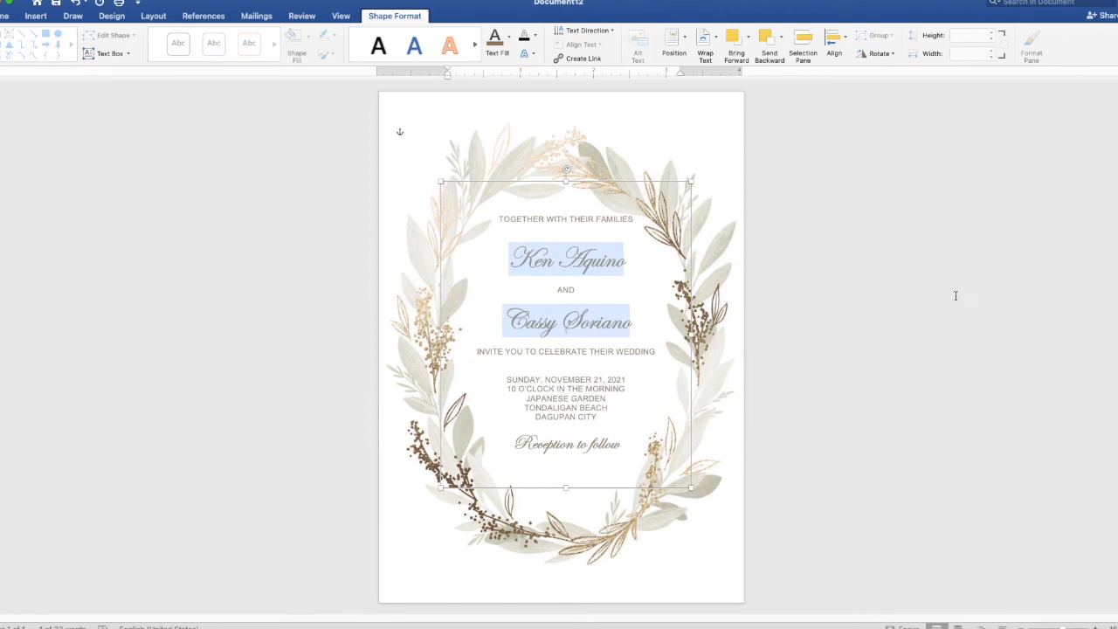
{"action": "left_click", "coordinate": [628, 367]}
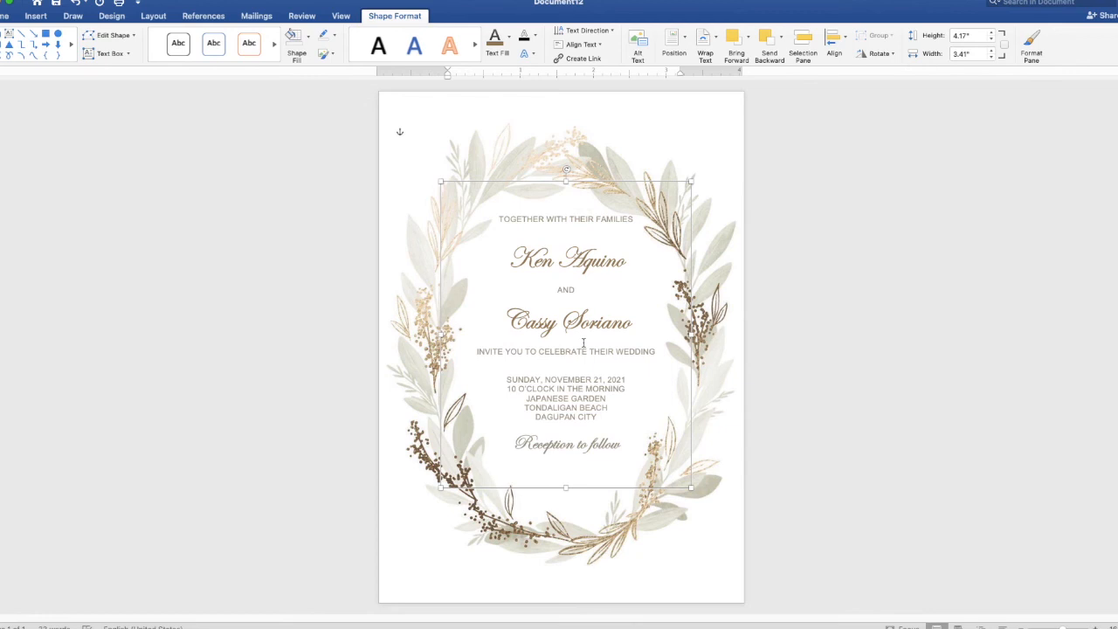
{"action": "key", "text": "Return"}
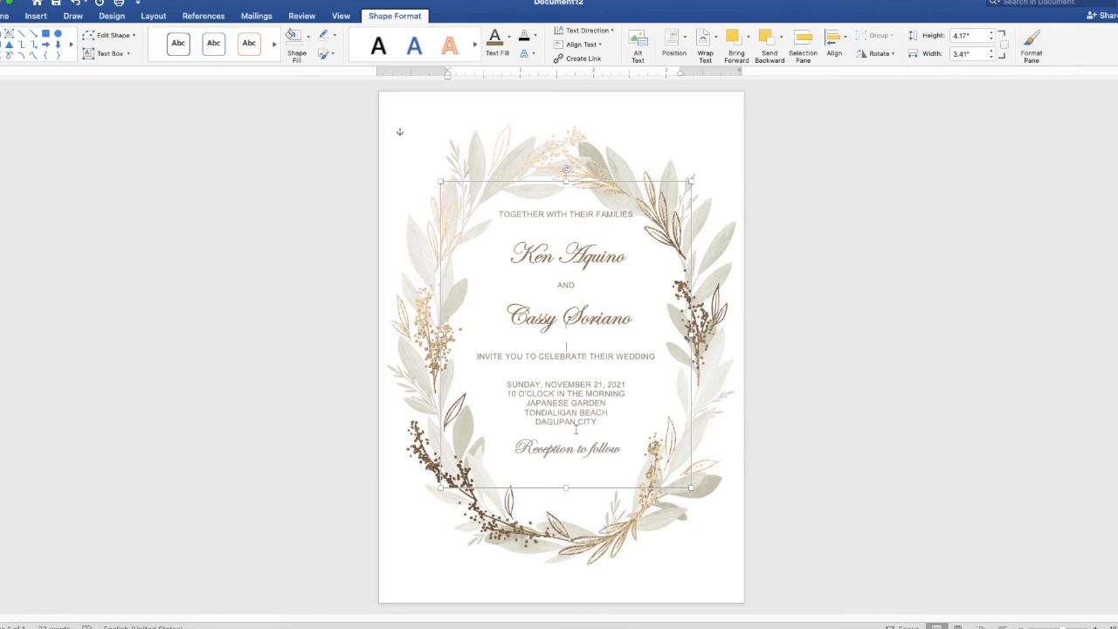
{"action": "key", "text": "Return"}
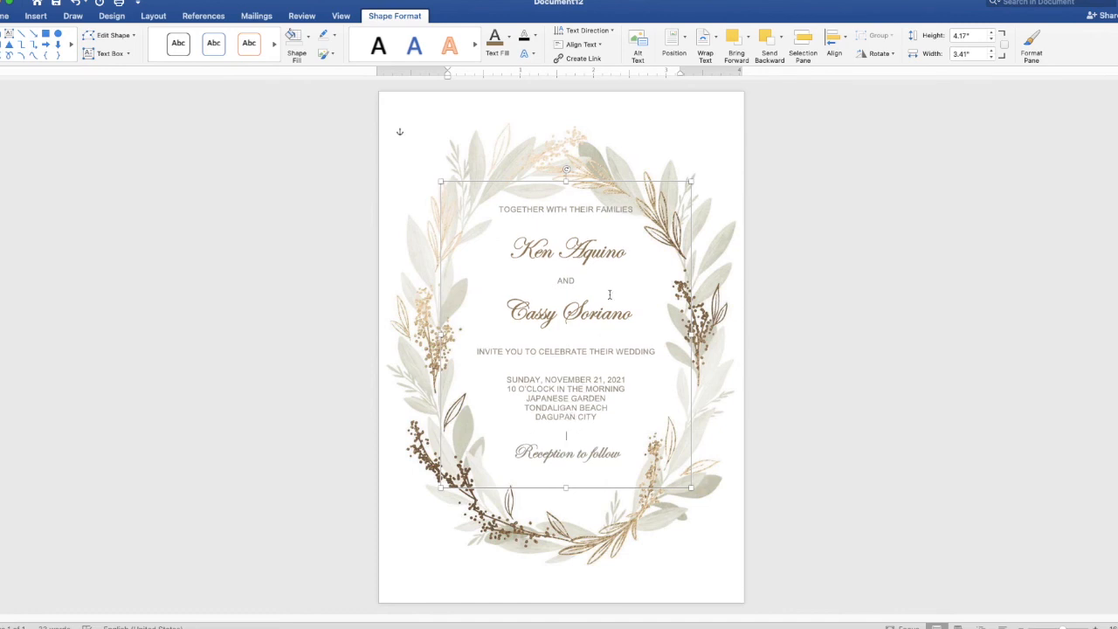
{"action": "left_click_drag", "start_coordinate": [609, 185], "coordinate": [603, 204]}
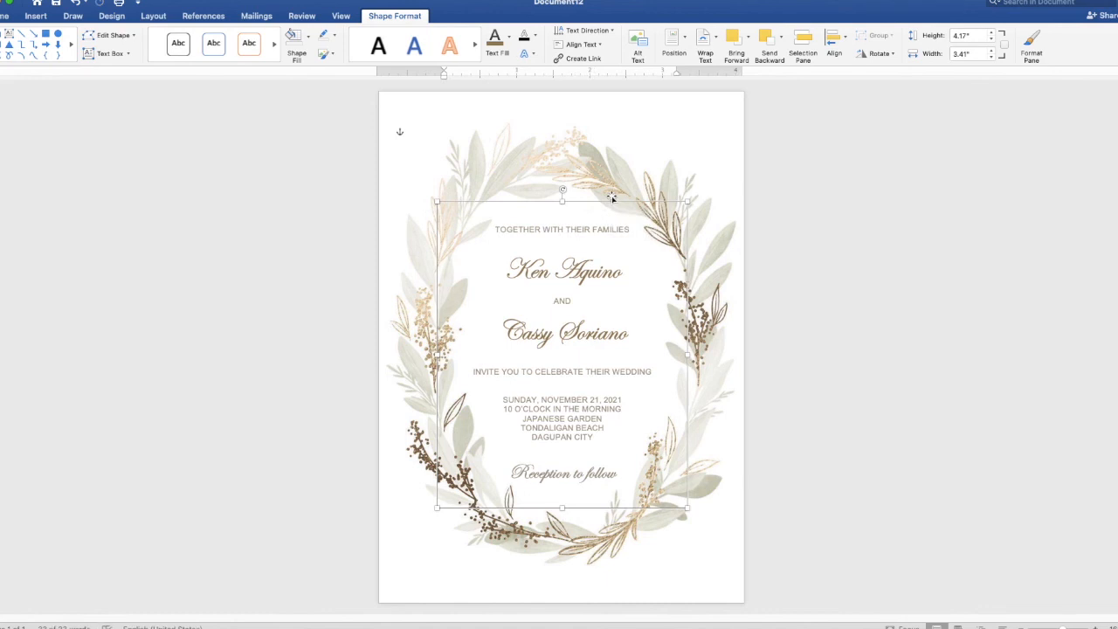
{"action": "left_click", "coordinate": [1097, 228]}
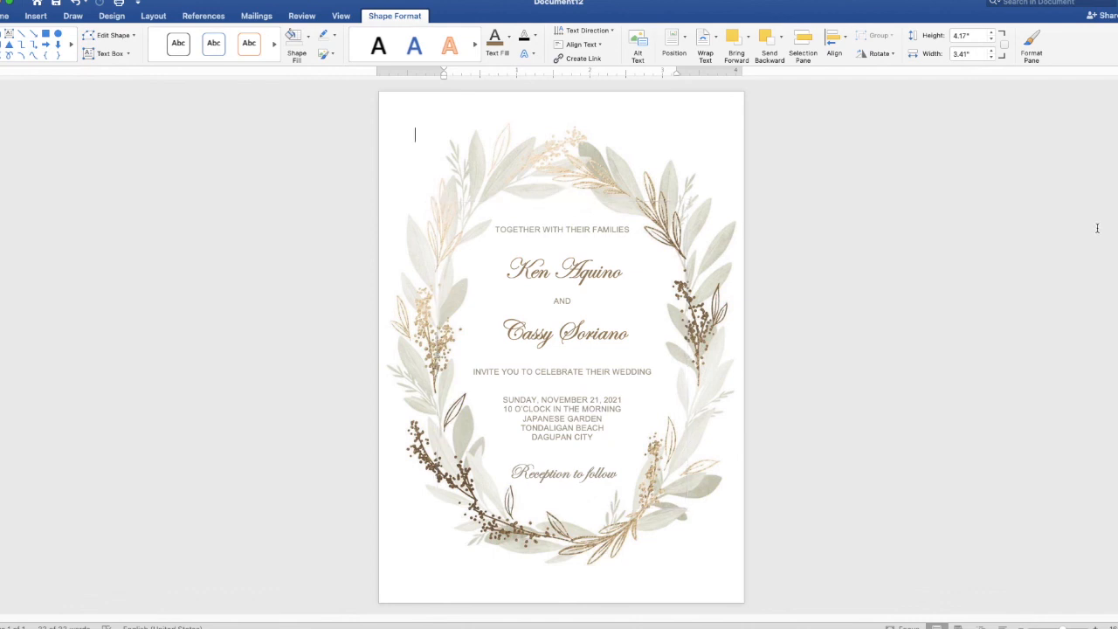